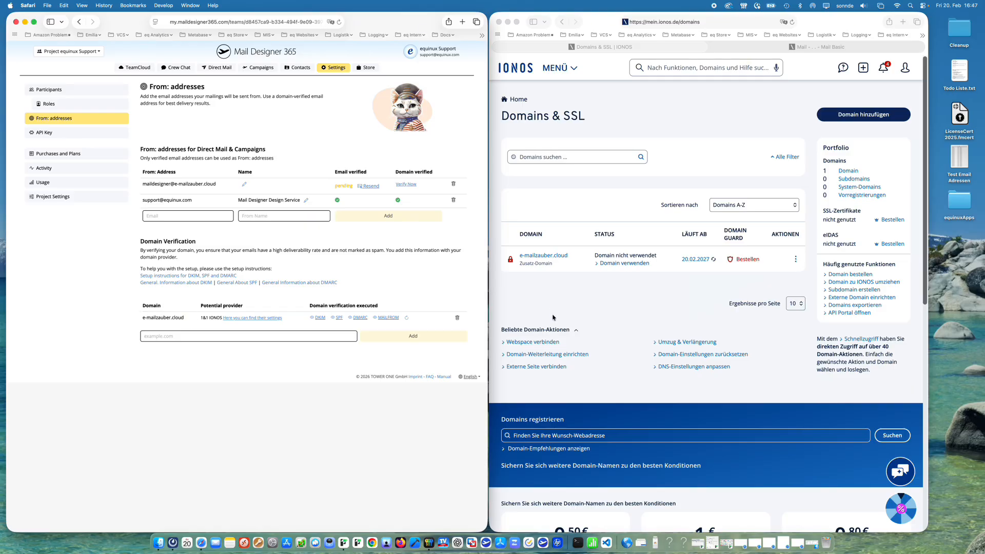
Step: Open the DNS record list of the e-mailzauber.cloud domain
{"action": "left_click", "coordinate": [590, 312]}
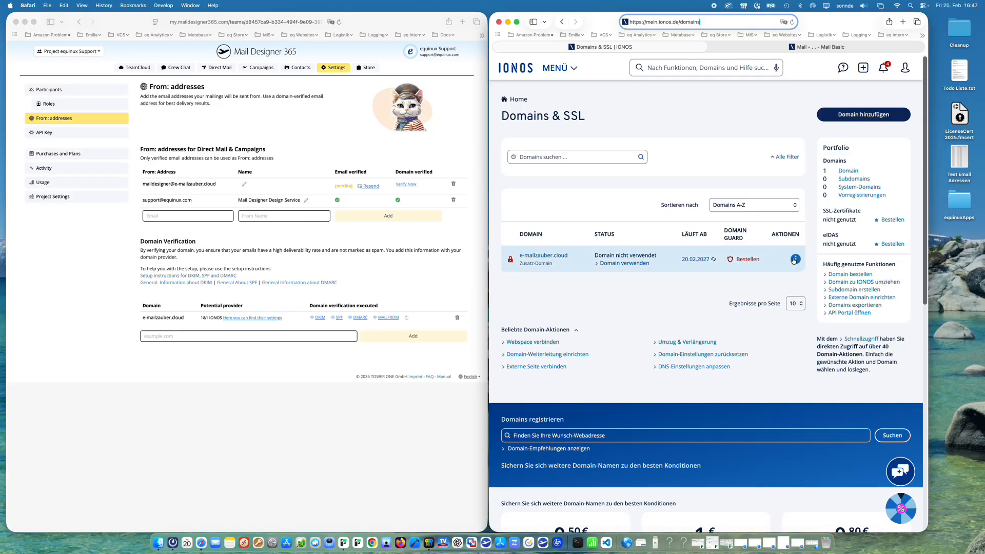
{"action": "left_click", "coordinate": [796, 261]}
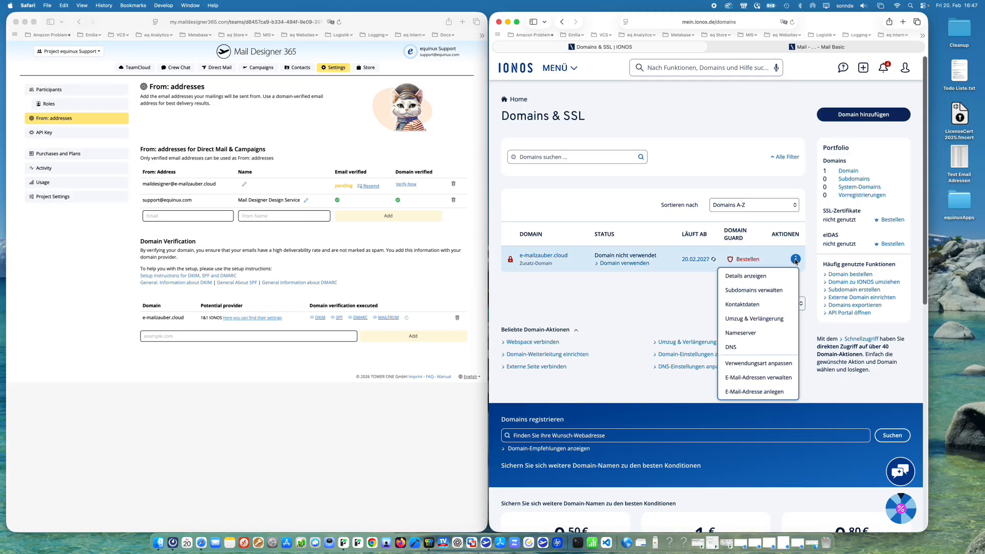
{"action": "left_click", "coordinate": [733, 347]}
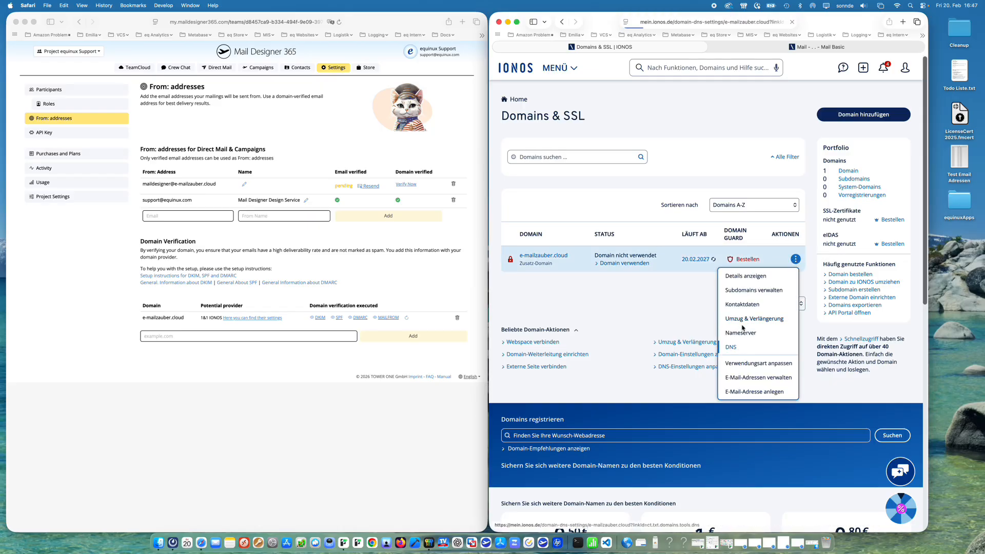
{"action": "scroll", "coordinate": [760, 423], "scroll_direction": "down", "scroll_amount": 3}
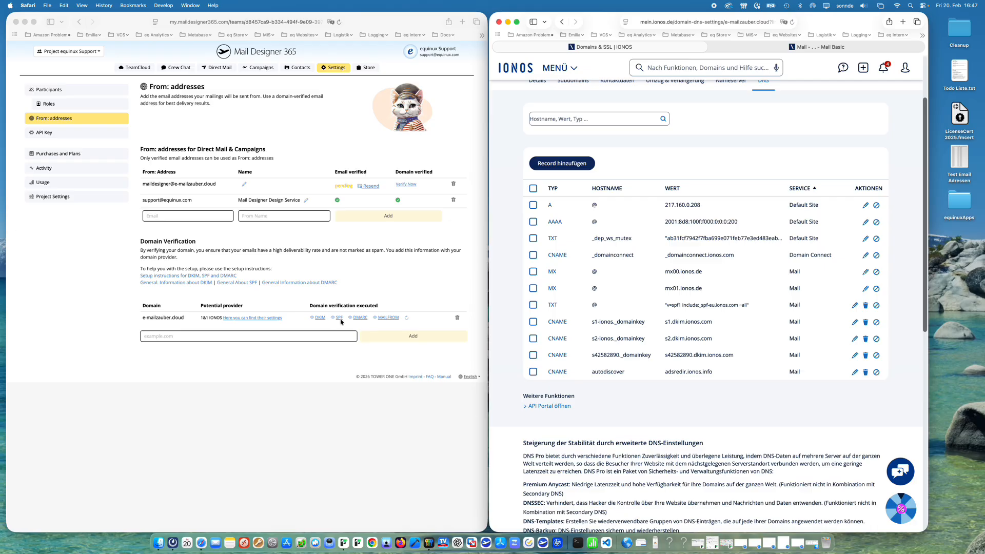
Step: Open the DKIM setup instructions, start a new TXT record, and paste the copied DKIM record name as its hostname
{"action": "left_click", "coordinate": [319, 320]}
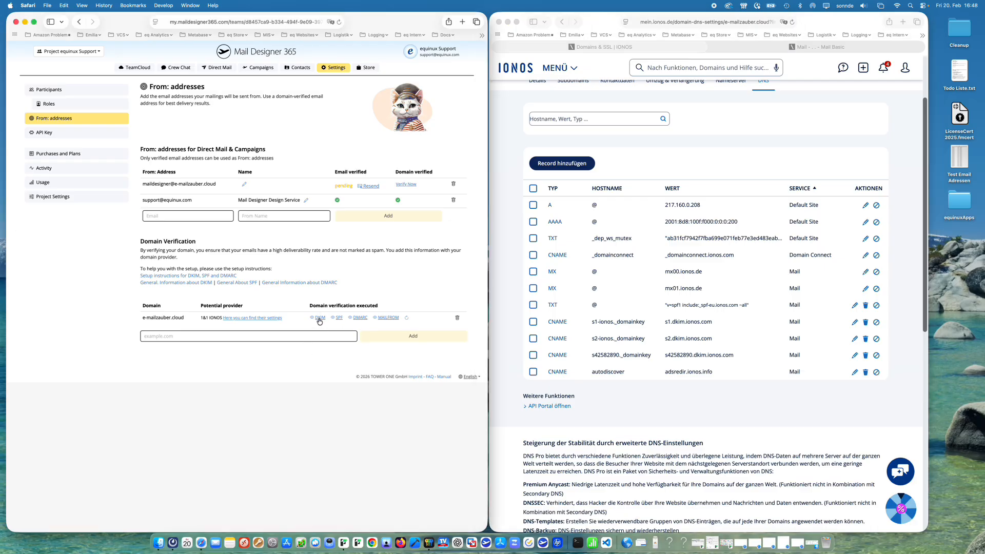
{"action": "left_click", "coordinate": [319, 319]}
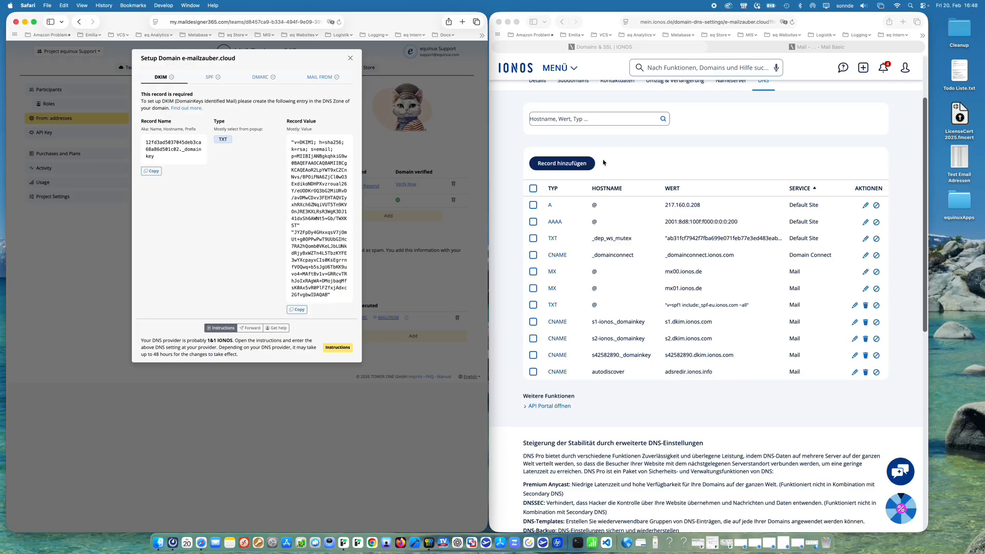
{"action": "left_click", "coordinate": [565, 164]}
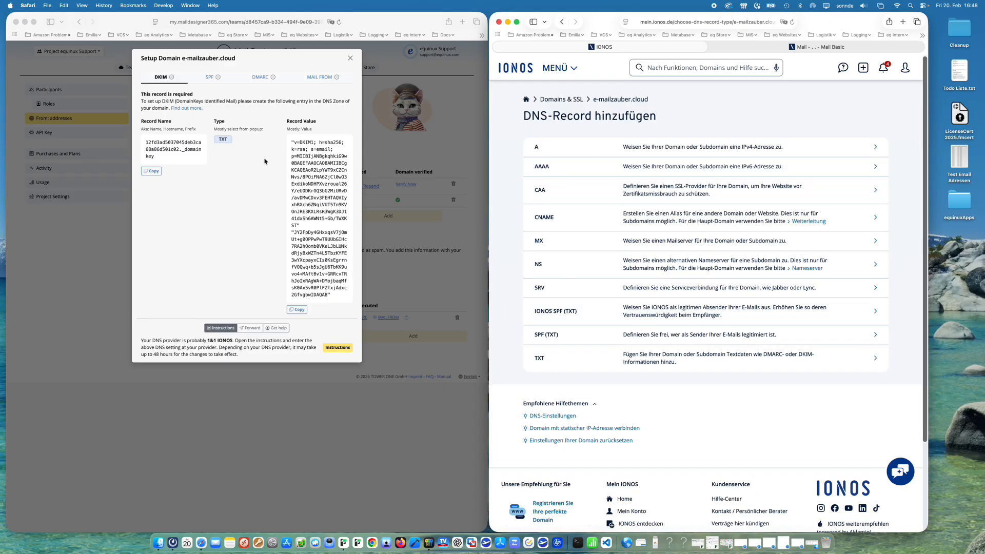
{"action": "left_click", "coordinate": [554, 359]}
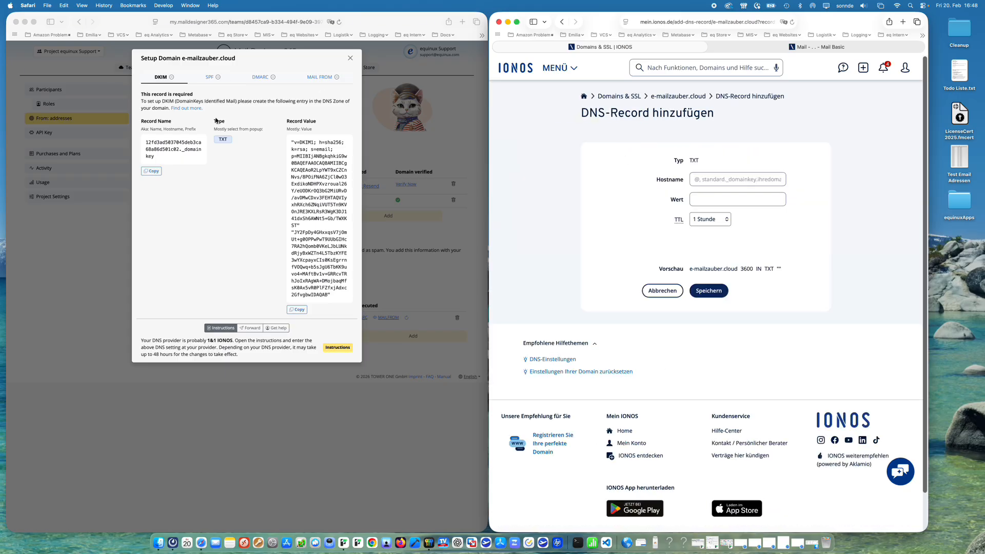
{"action": "left_click", "coordinate": [153, 172]}
{"action": "left_click", "coordinate": [152, 172]}
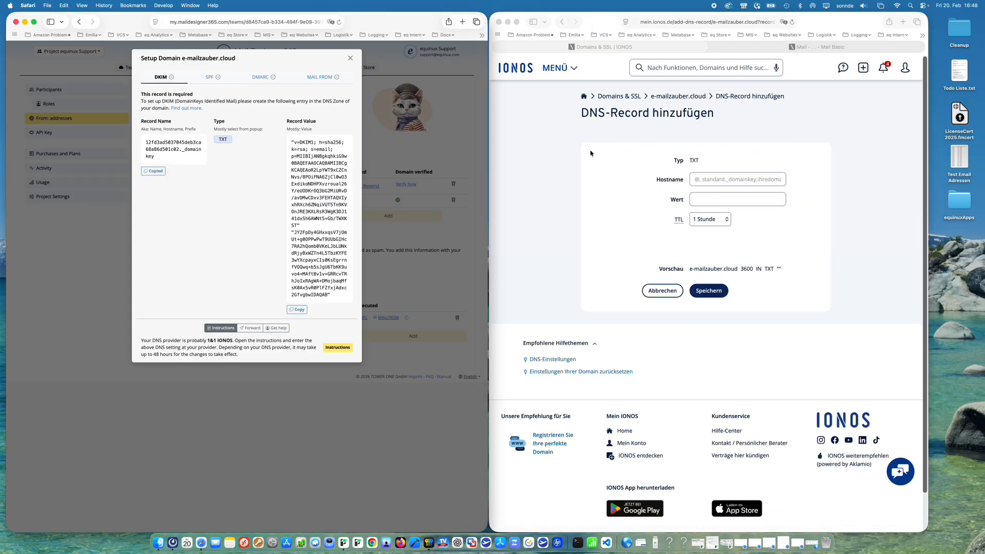
{"action": "left_click", "coordinate": [737, 182]}
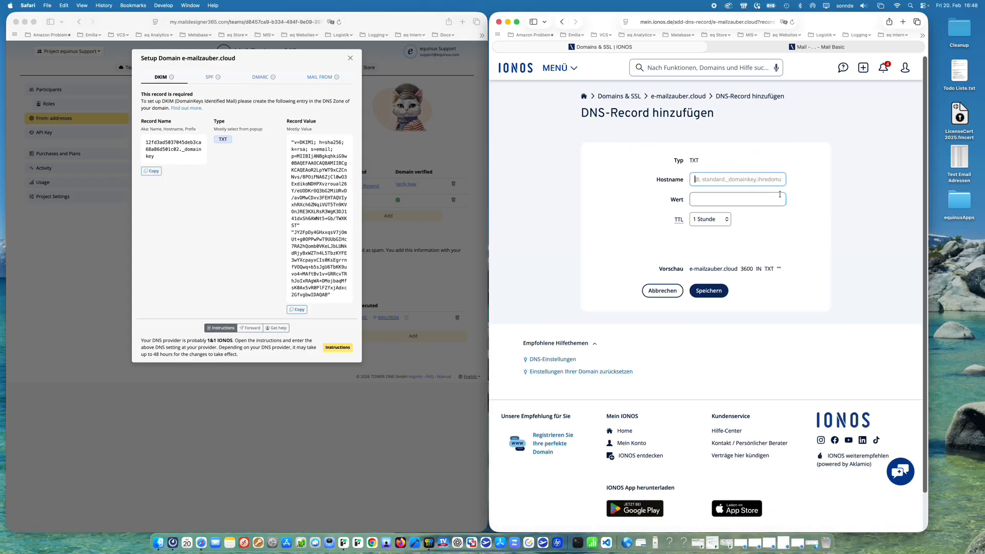
{"action": "key", "text": "super+v"}
Step: Paste the copied DKIM record value into the value field, set the TTL to 1 Minute, and save the record
{"action": "left_click", "coordinate": [259, 299]}
{"action": "left_click", "coordinate": [299, 310]}
{"action": "left_click", "coordinate": [703, 201]}
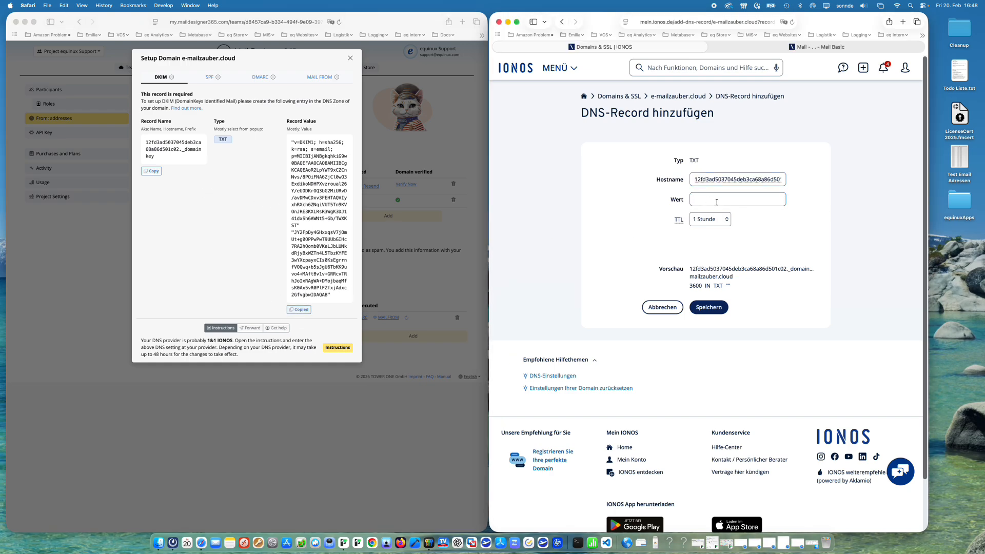
{"action": "key", "text": "super+v"}
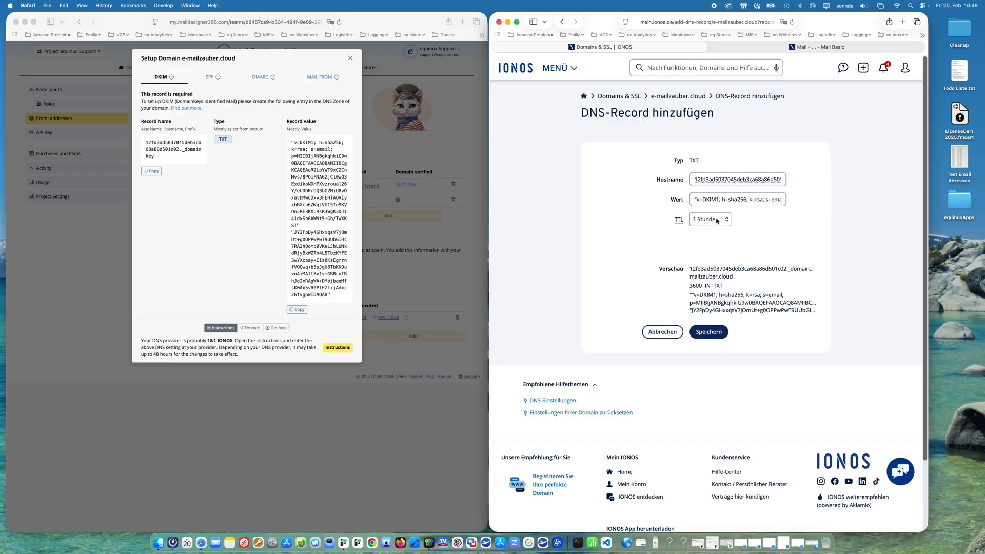
{"action": "left_click", "coordinate": [712, 224]}
{"action": "left_click", "coordinate": [707, 192]}
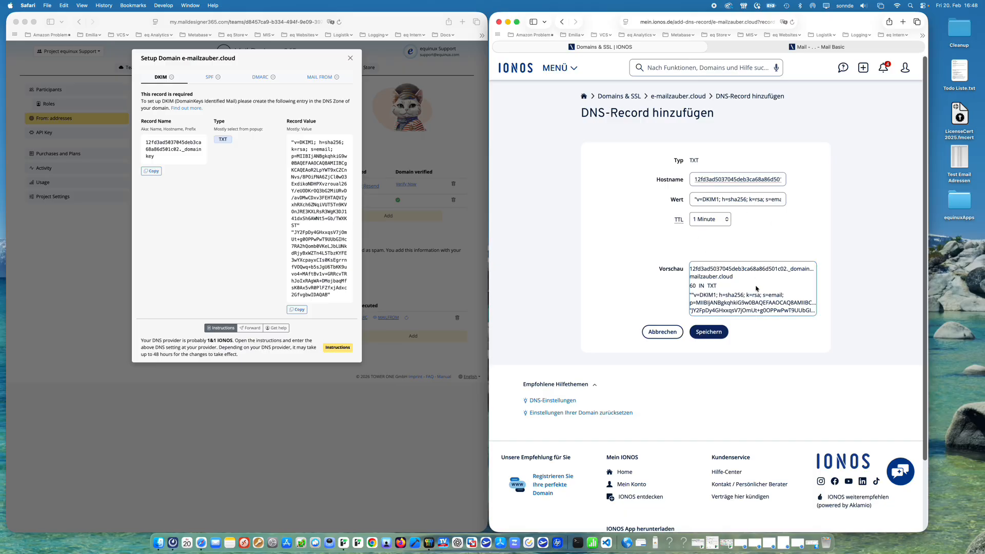
{"action": "left_click", "coordinate": [708, 333]}
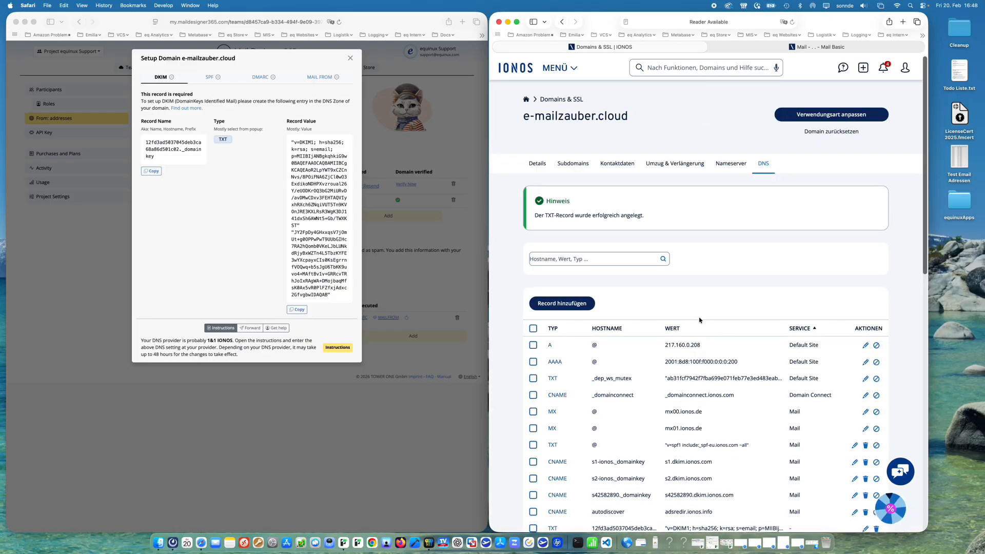
Step: Switch to the SPF instructions and open the existing SPF TXT record of the domain for editing
{"action": "scroll", "coordinate": [700, 320], "scroll_direction": "down", "scroll_amount": 5}
{"action": "left_click", "coordinate": [212, 79]}
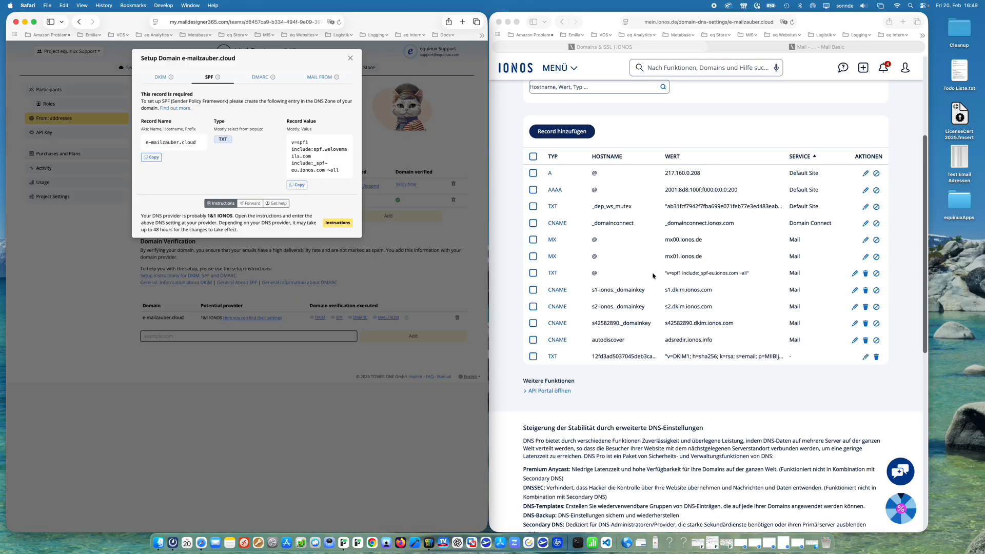
{"action": "left_click", "coordinate": [855, 273]}
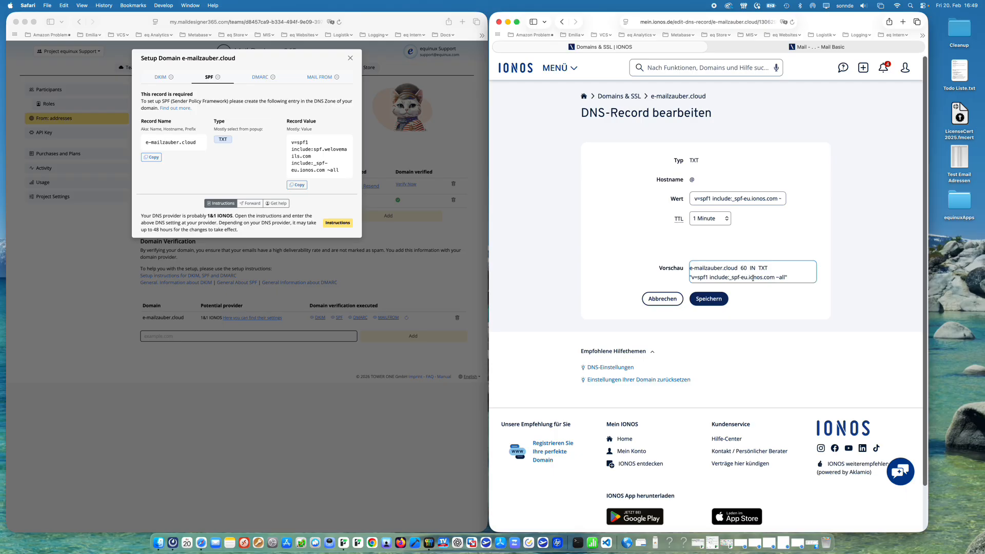
Step: Replace the SPF record's value with the copied v=spf1 include:spf.welovemails.com include:_spf-eu.ionos.com ~all and save it
{"action": "left_click", "coordinate": [301, 186]}
{"action": "left_click", "coordinate": [299, 185]}
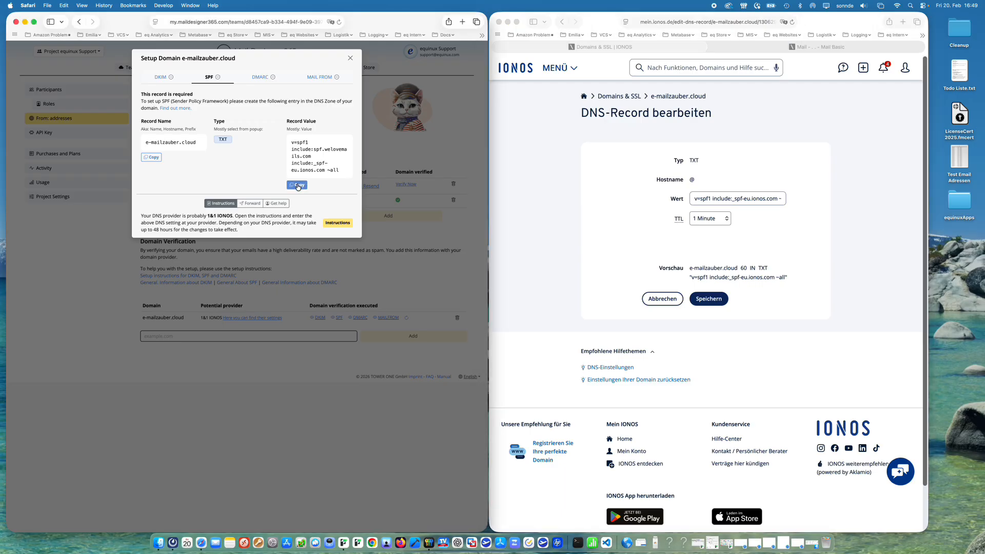
{"action": "left_click", "coordinate": [742, 199]}
{"action": "key", "text": "super+a"}
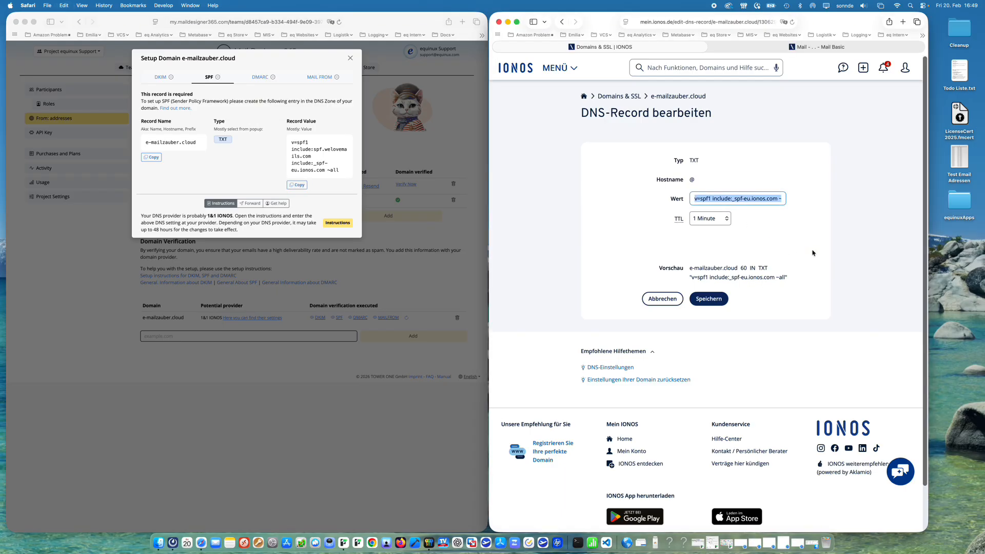
{"action": "key", "text": "super+v"}
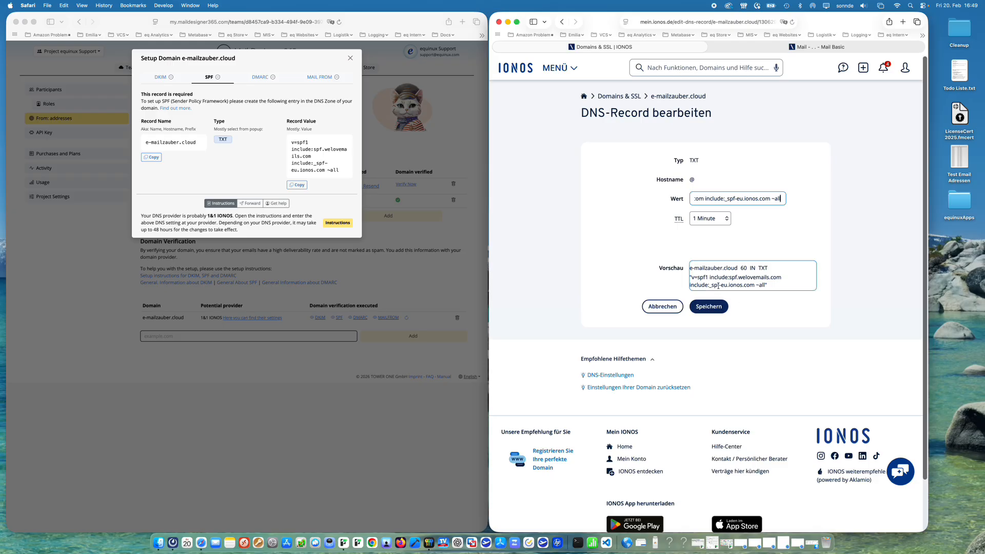
{"action": "left_click", "coordinate": [707, 219]}
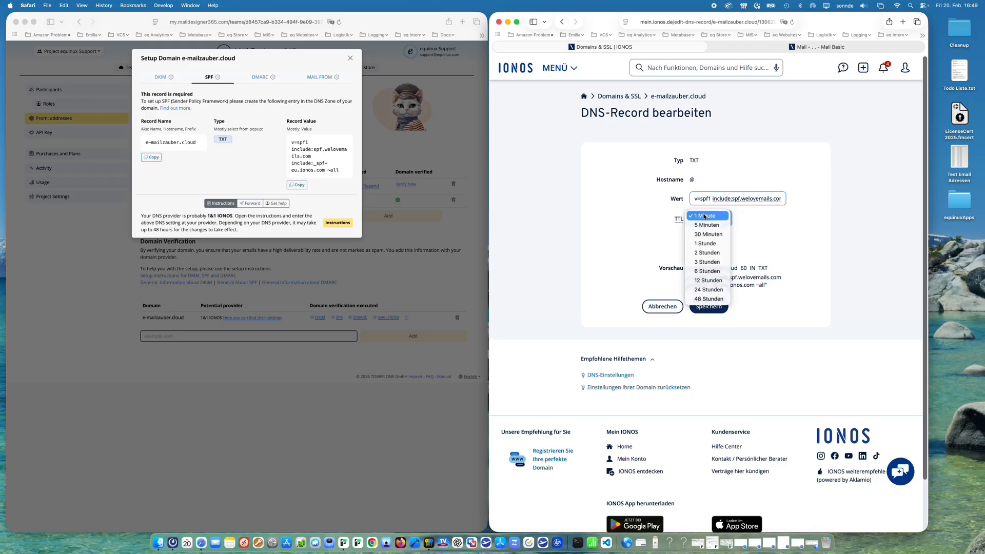
{"action": "left_click", "coordinate": [782, 271]}
{"action": "left_click", "coordinate": [715, 307]}
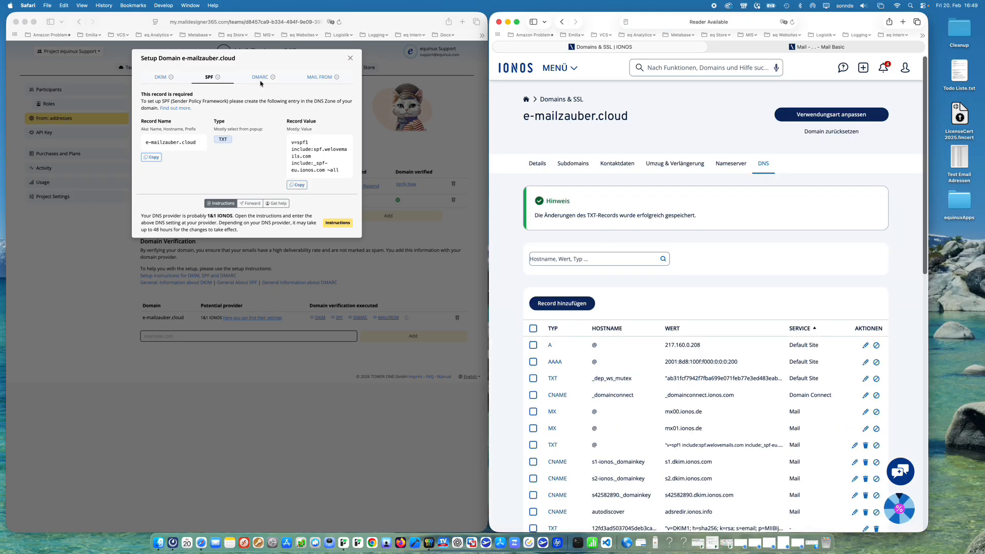
Step: Switch to the DMARC instructions and start a new TXT record with hostname _dmarc.e-mailzauber.cloud
{"action": "left_click", "coordinate": [260, 77]}
{"action": "left_click", "coordinate": [261, 77]}
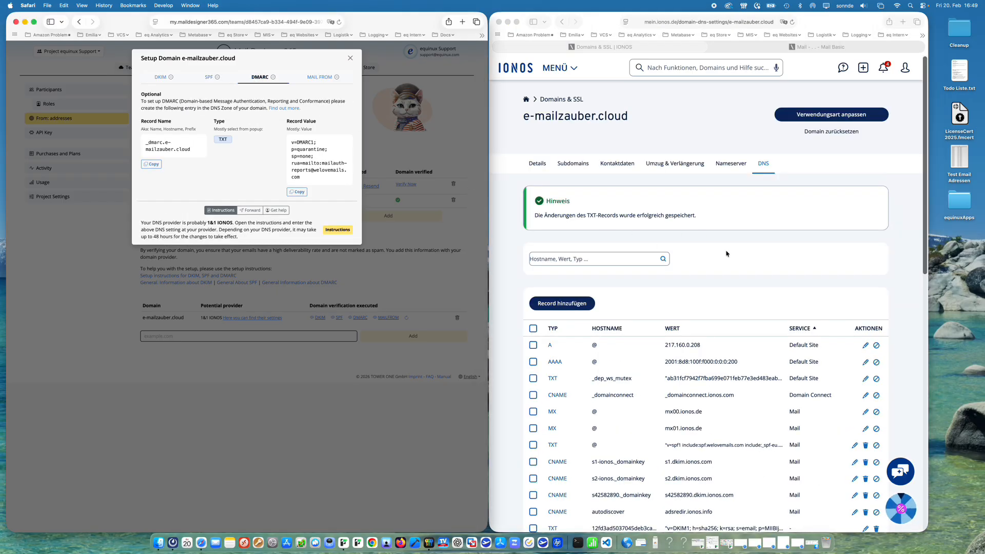
{"action": "scroll", "coordinate": [727, 253], "scroll_direction": "down", "scroll_amount": 5}
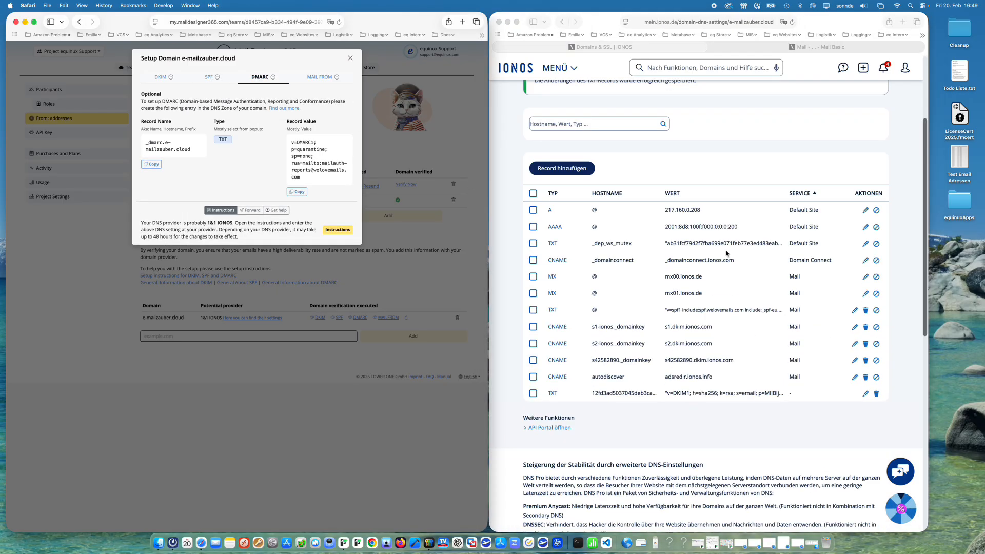
{"action": "left_click", "coordinate": [562, 168]}
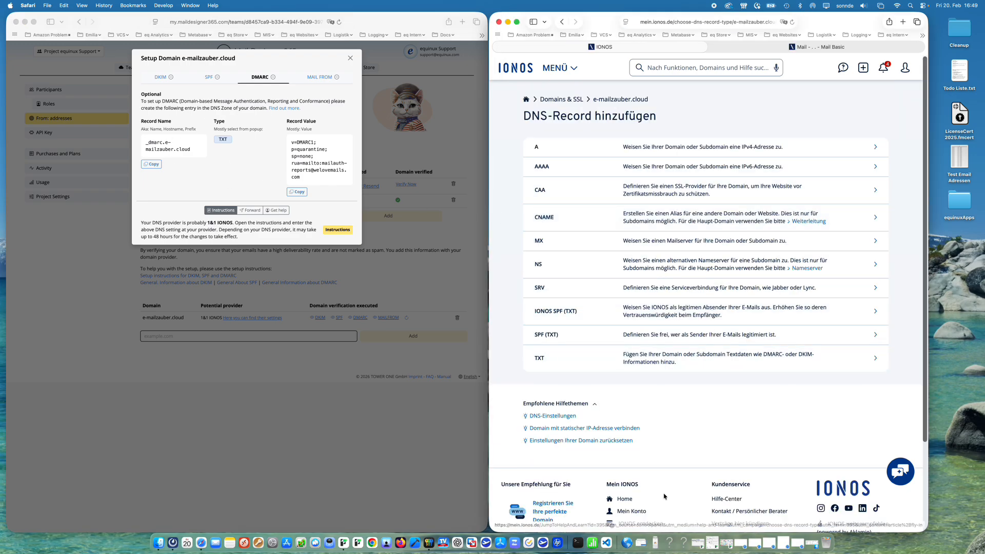
{"action": "left_click", "coordinate": [542, 358]}
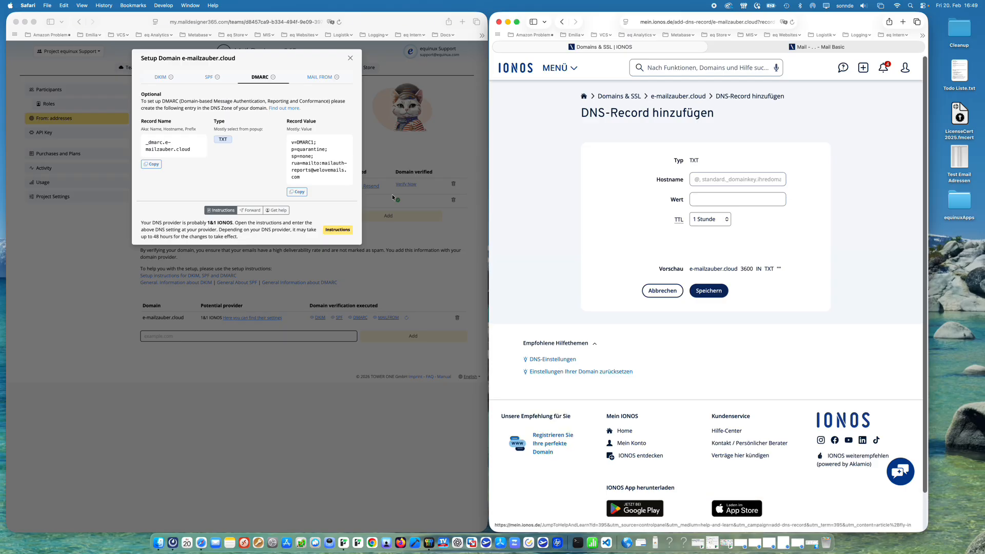
{"action": "left_click", "coordinate": [152, 165]}
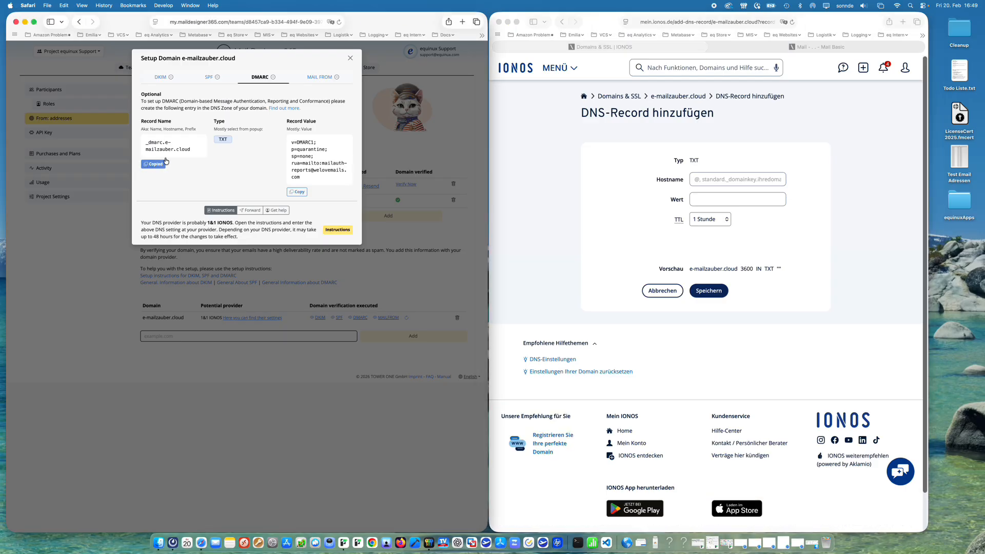
{"action": "left_click", "coordinate": [694, 177]}
{"action": "key", "text": "super+v"}
Step: Paste the copied DMARC value into the record, set the TTL to 1 Minute, and save it
{"action": "left_click", "coordinate": [291, 152]}
{"action": "left_click", "coordinate": [296, 192]}
{"action": "left_click", "coordinate": [721, 199]}
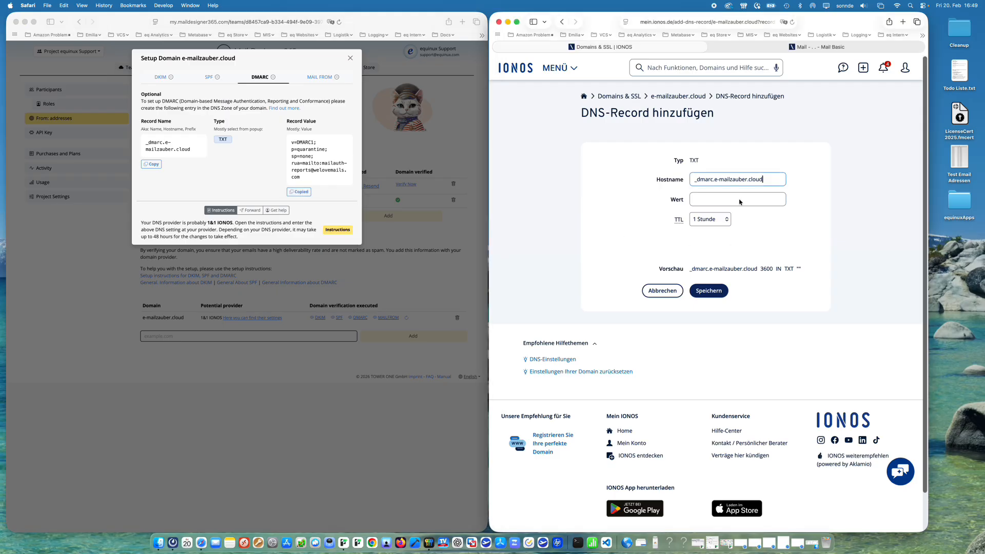
{"action": "key", "text": "super+v"}
{"action": "left_click", "coordinate": [722, 218]}
{"action": "left_click", "coordinate": [708, 190]}
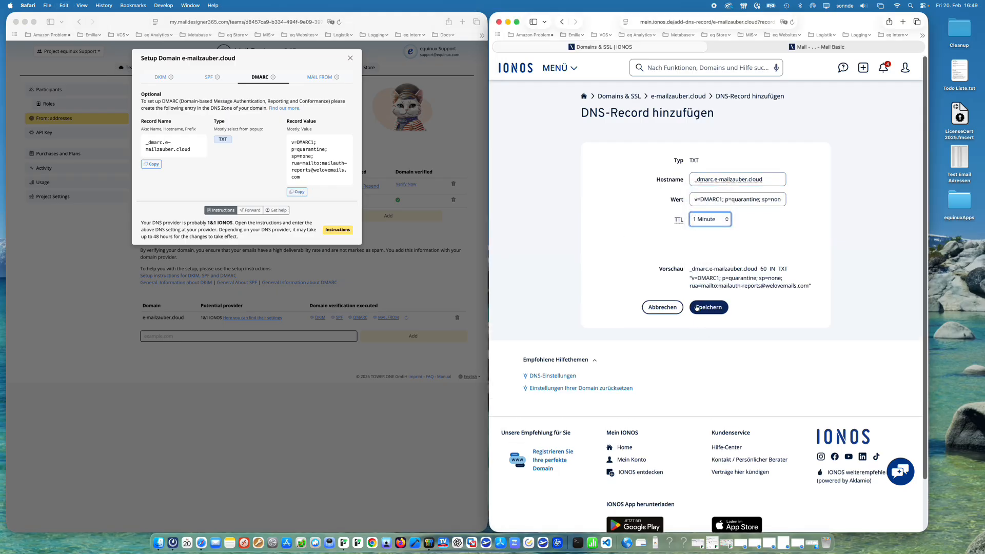
{"action": "left_click", "coordinate": [715, 307]}
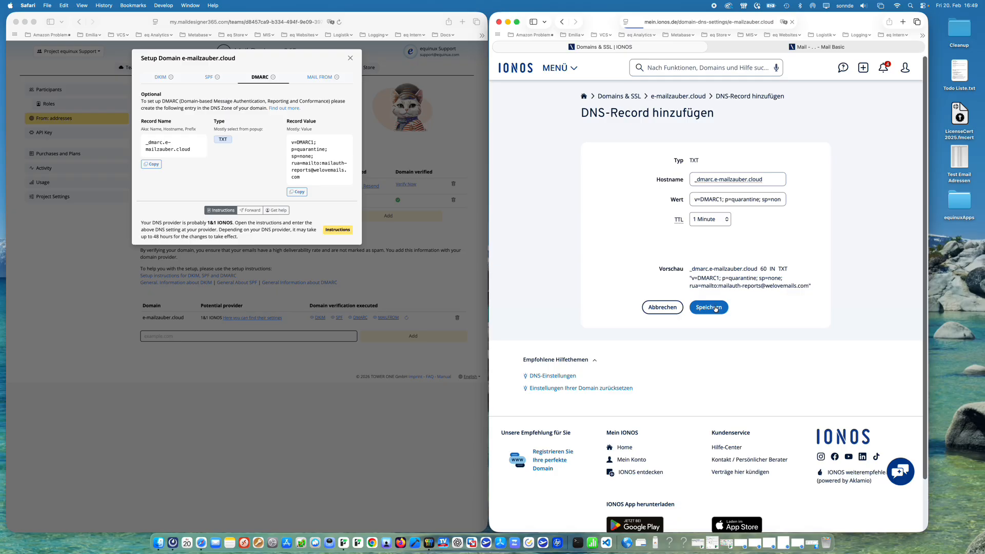
Step: Switch to the MAIL FROM instructions and start adding a new MX record for the domain
{"action": "left_click", "coordinate": [318, 77]}
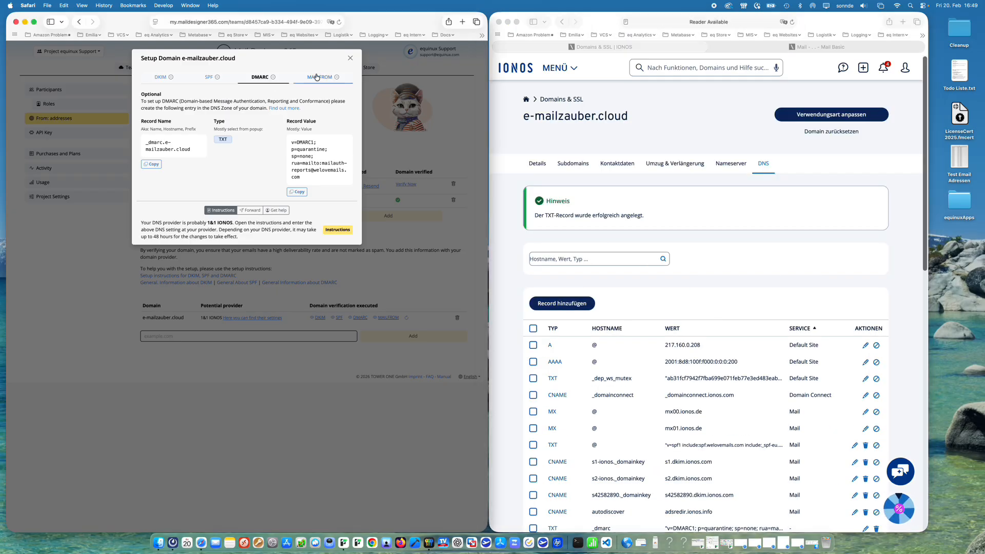
{"action": "left_click", "coordinate": [318, 77]}
{"action": "scroll", "coordinate": [675, 298], "scroll_direction": "down", "scroll_amount": 3}
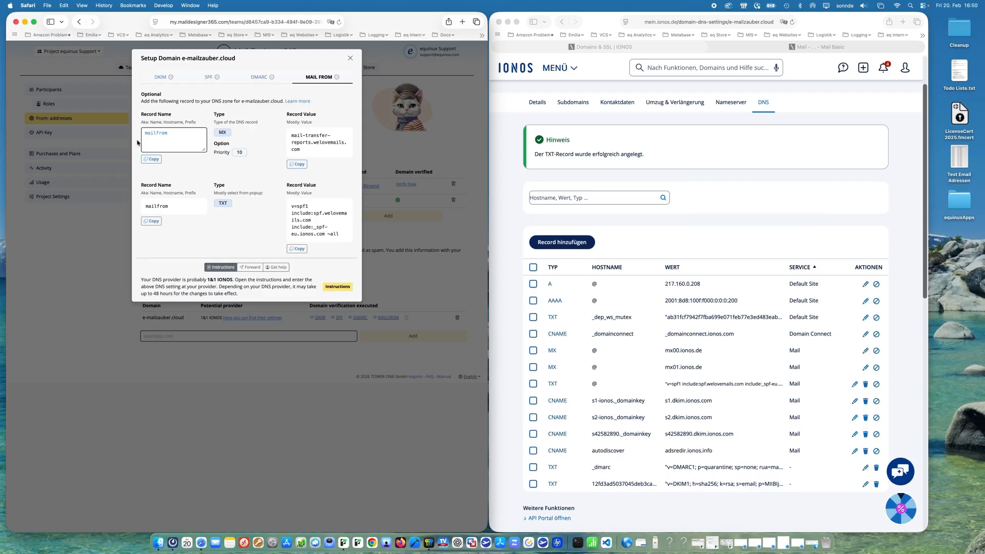
{"action": "left_click", "coordinate": [151, 159]}
{"action": "left_click", "coordinate": [560, 242]}
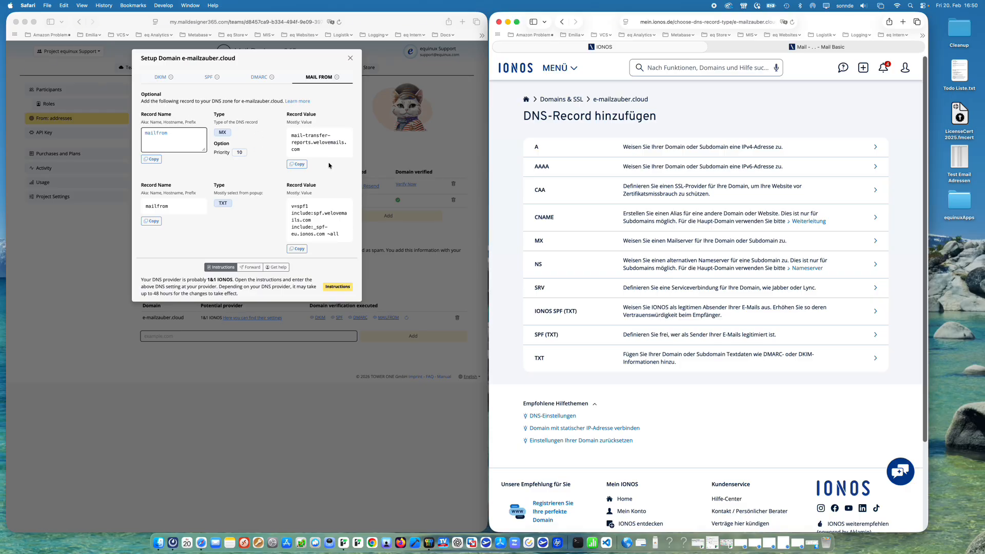
{"action": "left_click", "coordinate": [564, 243]}
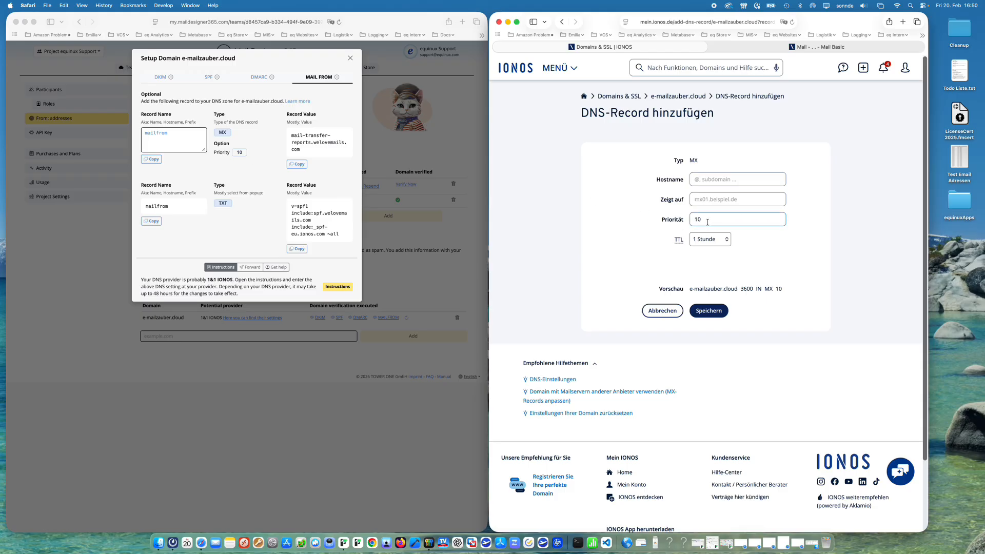
Step: Copy the MAIL FROM record name and paste mailfrom as the new MX record's hostname
{"action": "left_click", "coordinate": [151, 159]}
{"action": "left_click", "coordinate": [712, 182]}
{"action": "left_click", "coordinate": [711, 180]}
{"action": "key", "text": "super+v"}
Step: Paste mail-transfer-reports.welovemails.com as the MX target, set the TTL to 1 Minute, and save the record
{"action": "left_click", "coordinate": [297, 165]}
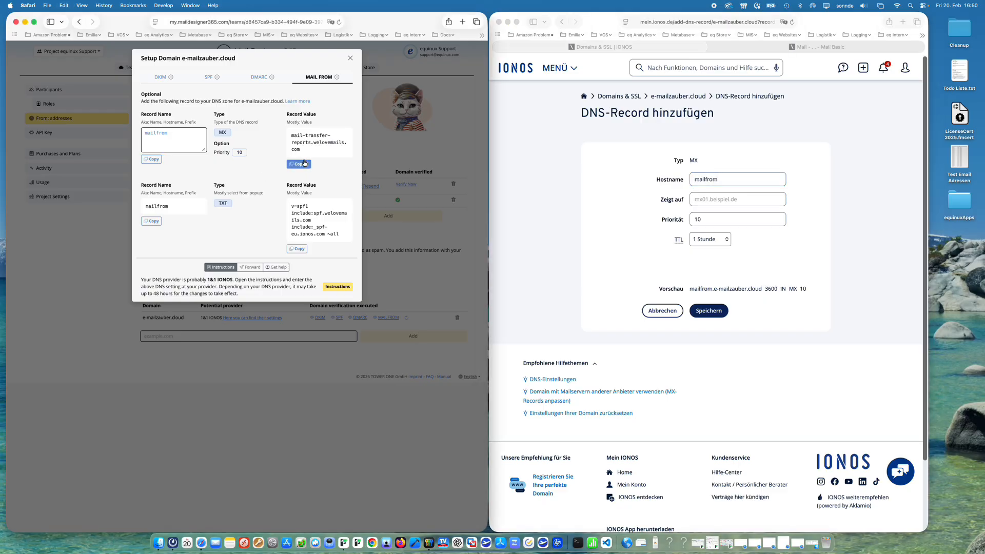
{"action": "left_click", "coordinate": [732, 192]}
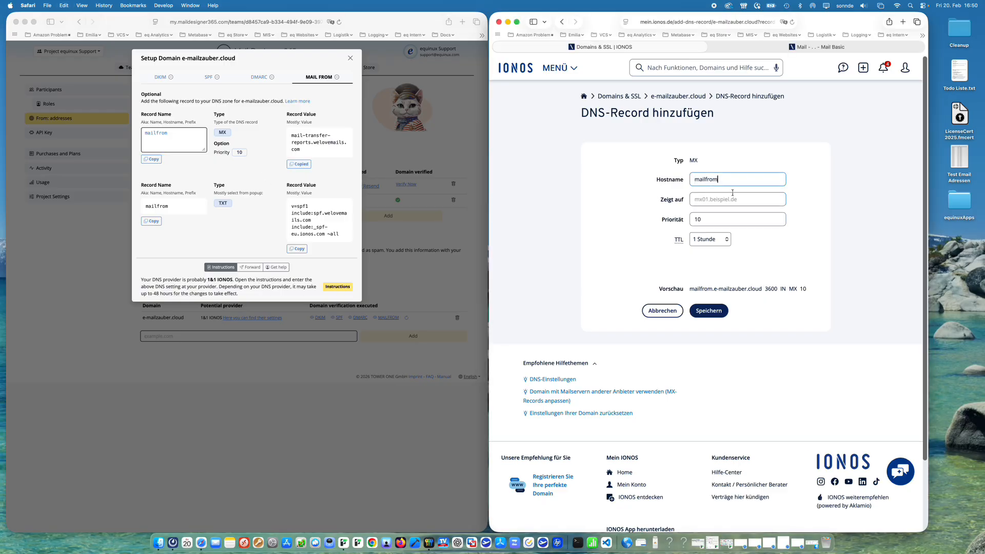
{"action": "key", "text": "super+v"}
{"action": "left_click", "coordinate": [709, 239]}
{"action": "left_click", "coordinate": [713, 209]}
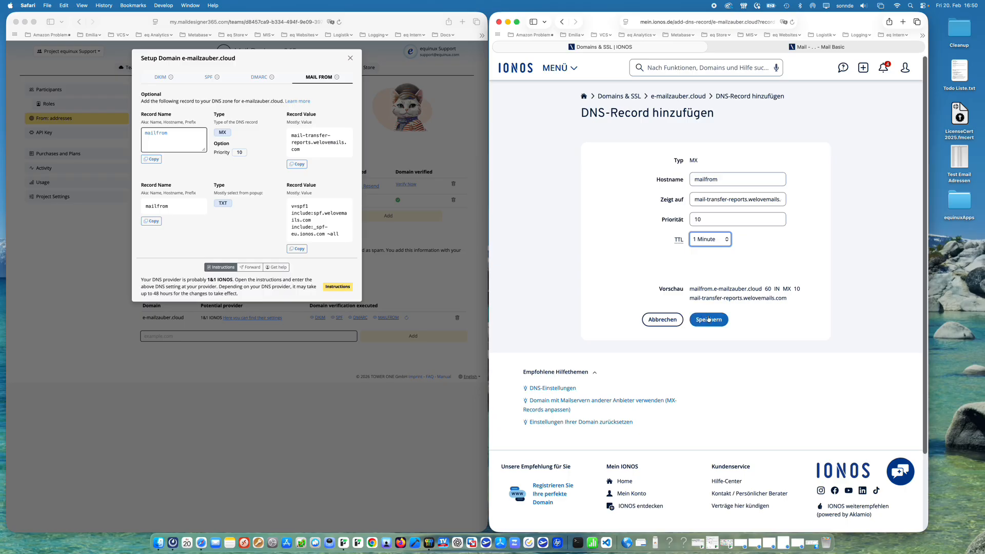
{"action": "left_click", "coordinate": [713, 320]}
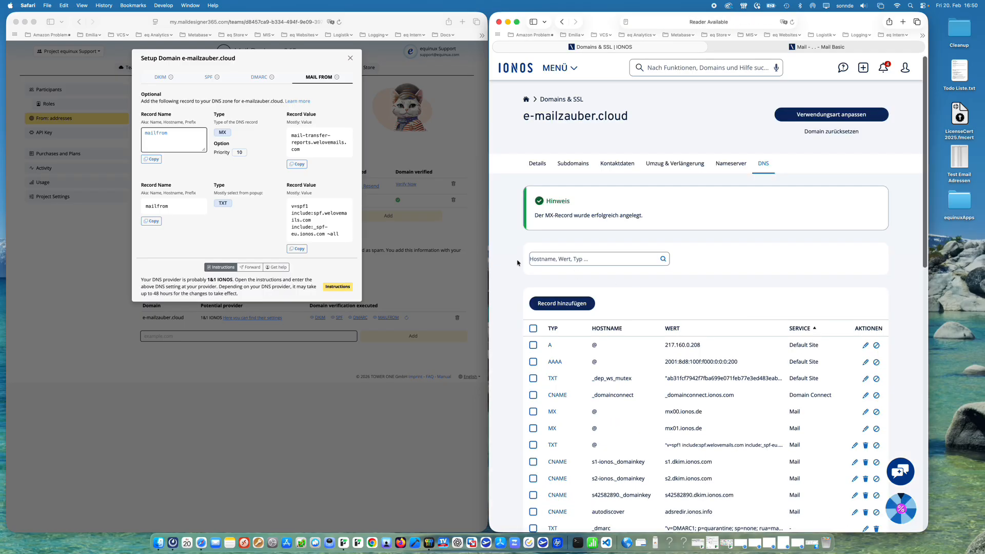
Step: Start a new TXT record and paste mailfrom as its hostname
{"action": "left_click", "coordinate": [549, 306]}
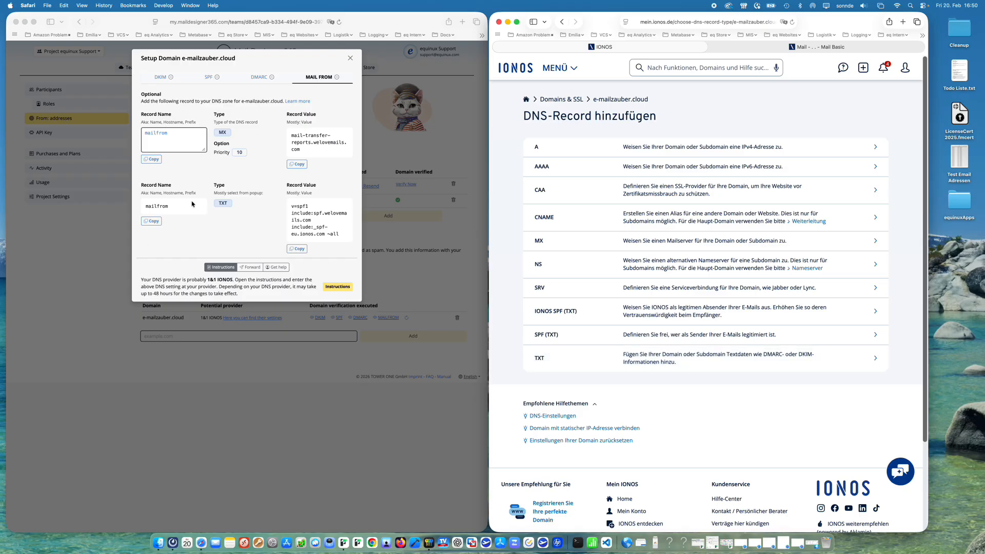
{"action": "left_click", "coordinate": [611, 358]}
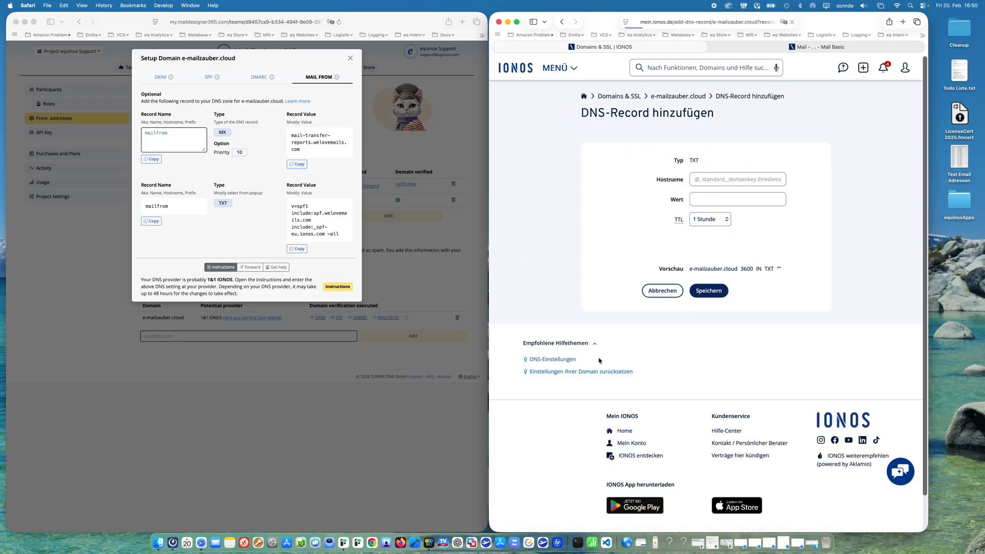
{"action": "left_click", "coordinate": [151, 220]}
{"action": "left_click", "coordinate": [719, 180]}
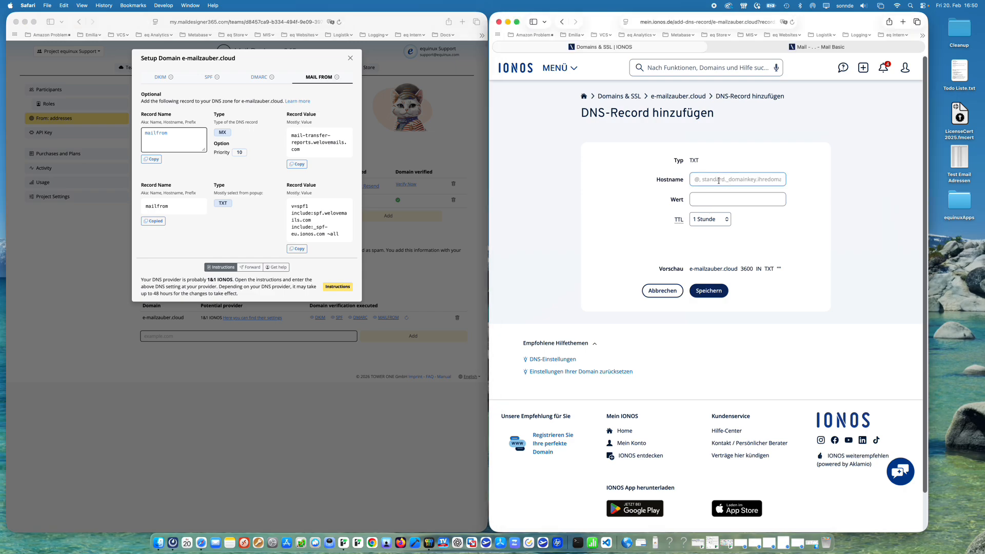
{"action": "key", "text": "super+v"}
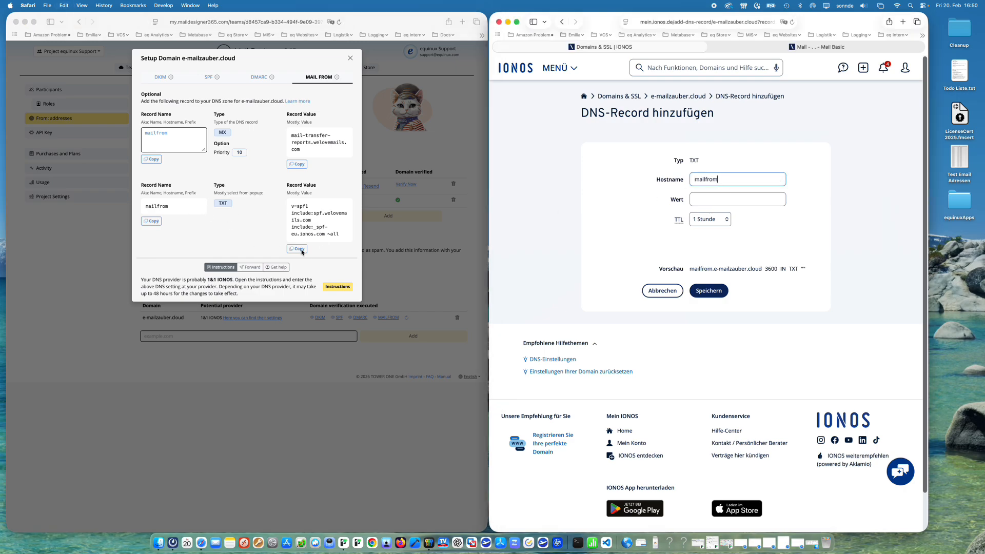
Step: Paste the copied v=spf1 value into the mailfrom TXT record, set the TTL to 1 Minute, and save it
{"action": "left_click", "coordinate": [302, 253]}
{"action": "left_click", "coordinate": [718, 205]}
{"action": "key", "text": "super+v"}
{"action": "left_click", "coordinate": [704, 220]}
{"action": "left_click", "coordinate": [708, 192]}
{"action": "left_click", "coordinate": [693, 308]}
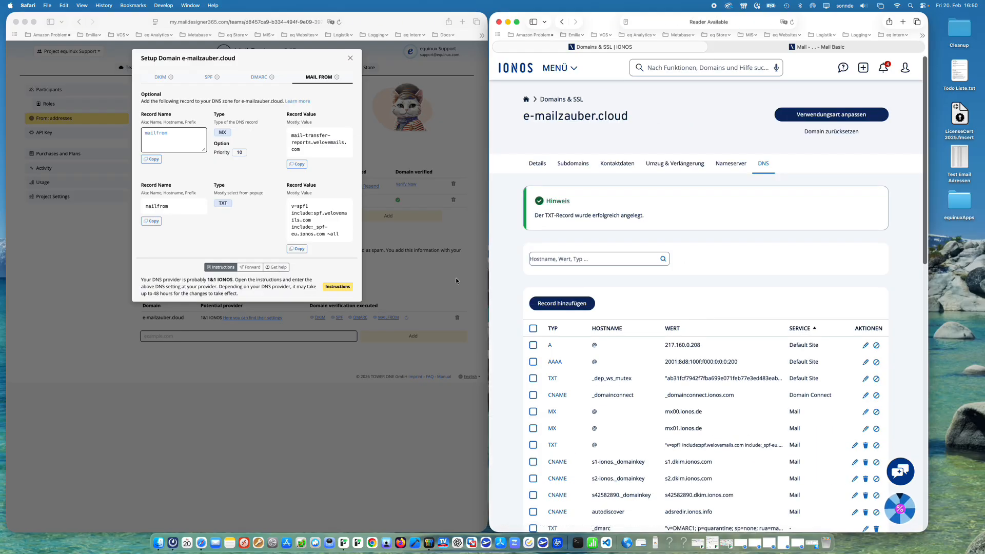
Step: Close the domain setup dialog and re-run the MAIL FROM verification check for e-mailzauber.cloud
{"action": "left_click", "coordinate": [350, 57]}
{"action": "left_click", "coordinate": [350, 57]}
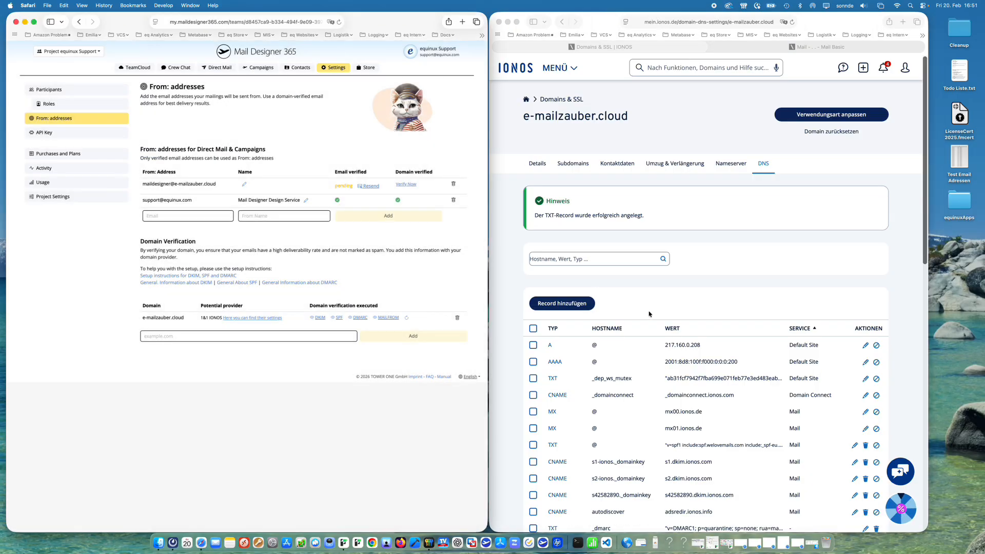
{"action": "scroll", "coordinate": [649, 314], "scroll_direction": "down", "scroll_amount": 5}
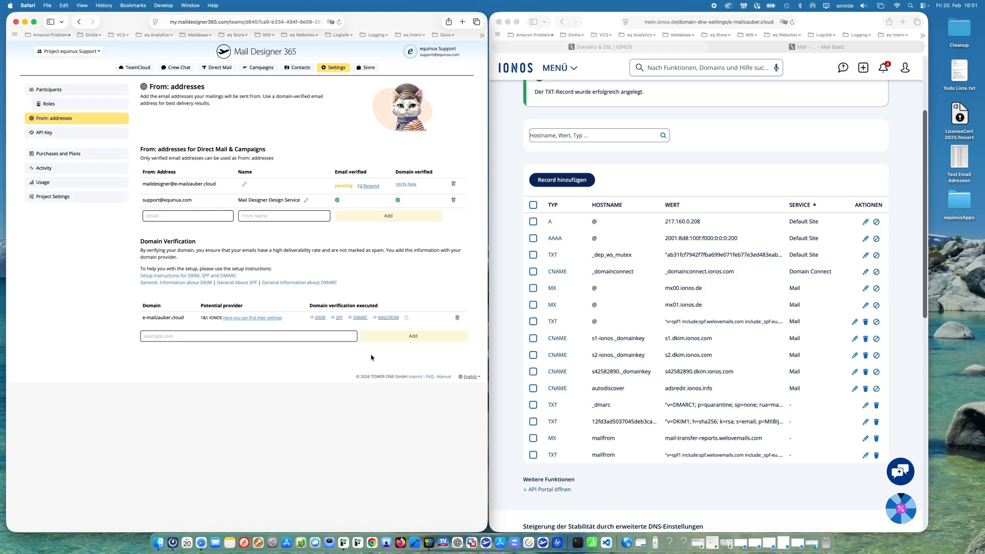
{"action": "left_click", "coordinate": [406, 321]}
{"action": "left_click", "coordinate": [406, 319]}
Step: Open the Mail Designer verification e-mail in the mailbox tab and confirm the e-mail address
{"action": "left_click", "coordinate": [831, 48]}
{"action": "left_click", "coordinate": [832, 48]}
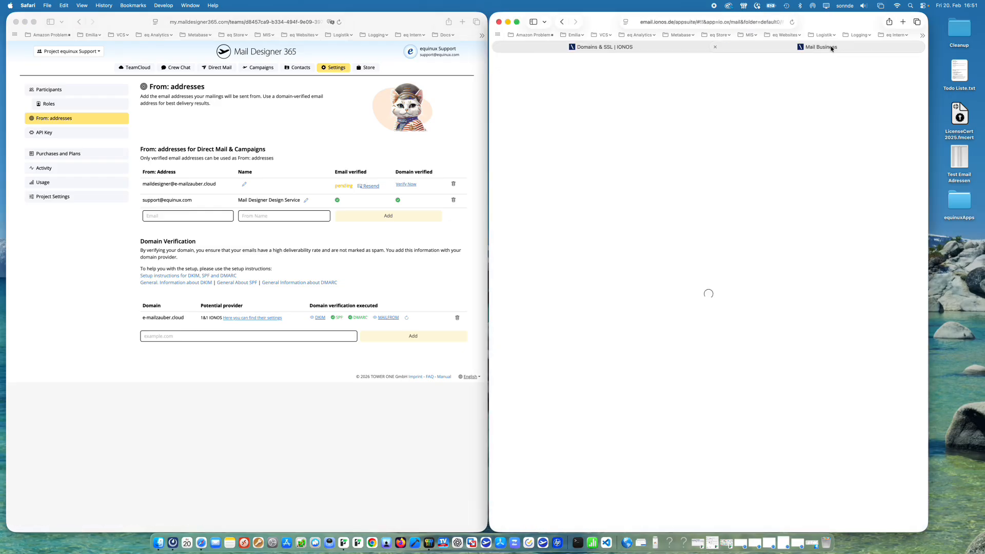
{"action": "left_click", "coordinate": [636, 121]}
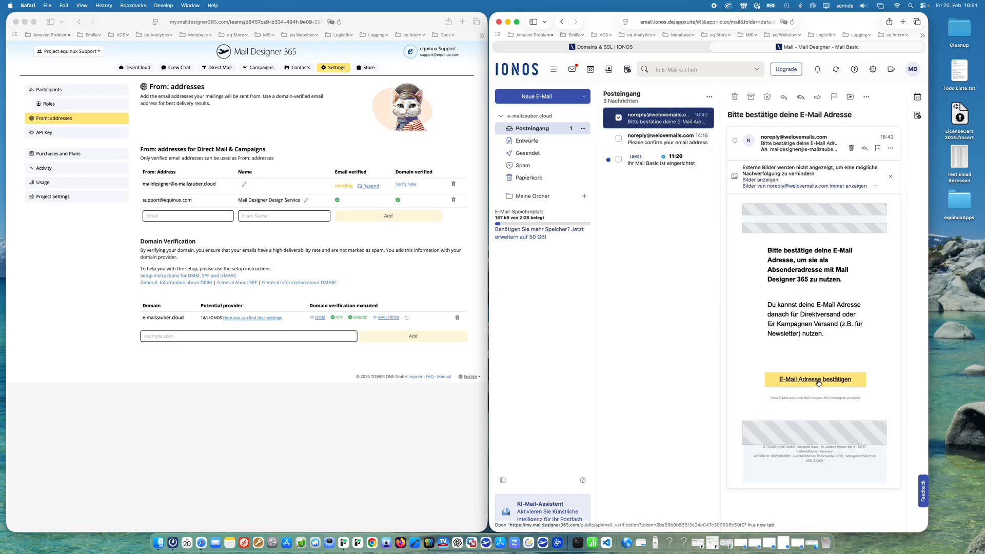
{"action": "left_click", "coordinate": [819, 380]}
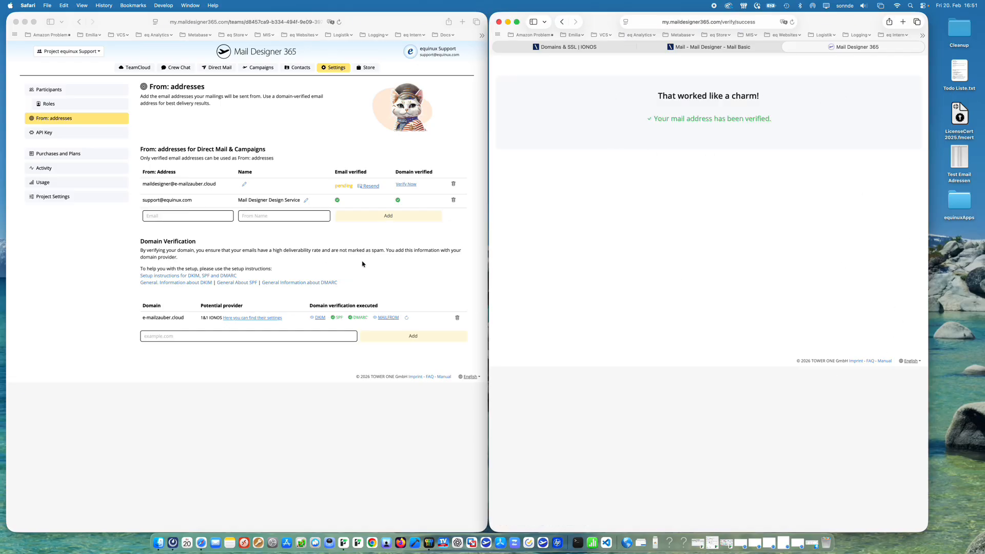
Step: Reload the Mail Designer From: addresses page and re-check the MAIL FROM domain verification
{"action": "left_click", "coordinate": [316, 152]}
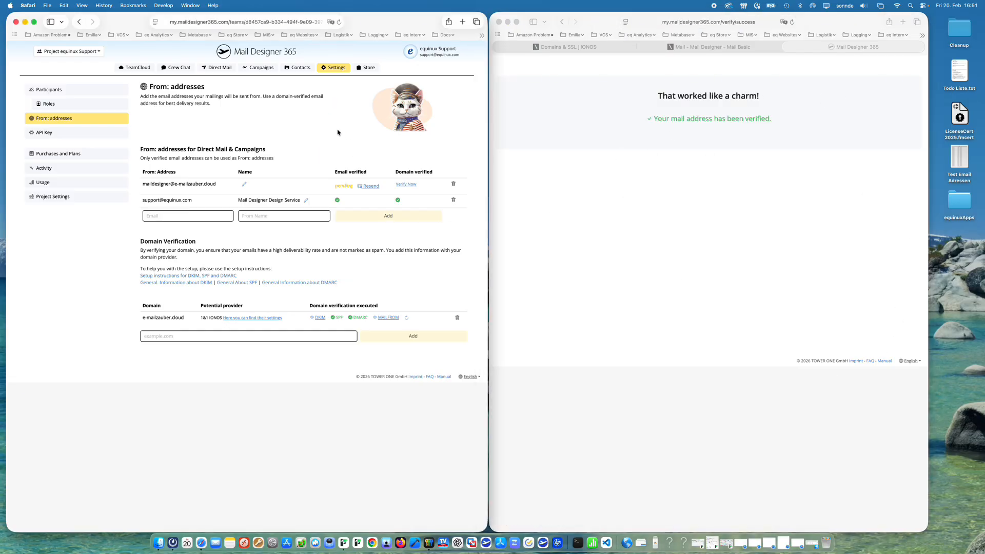
{"action": "key", "text": "super+r"}
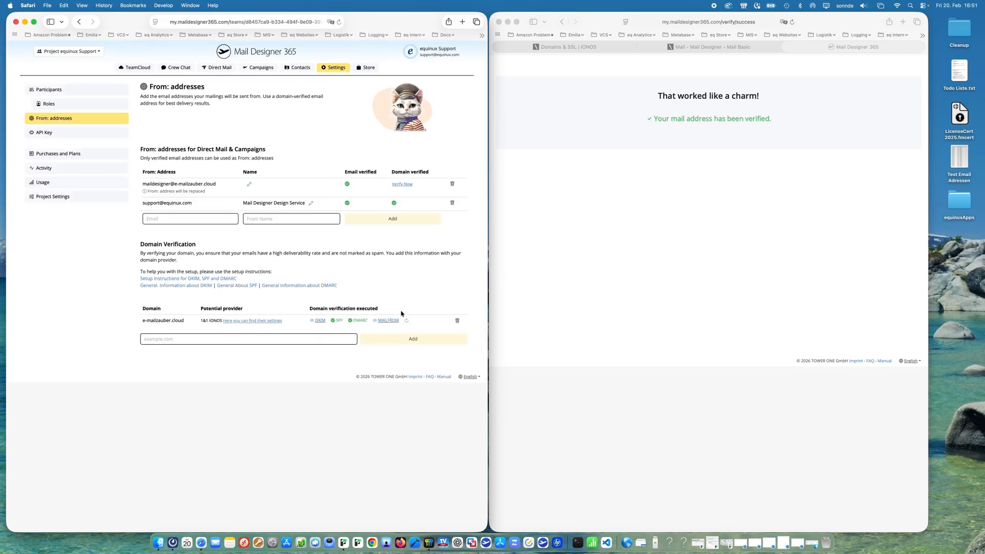
{"action": "left_click", "coordinate": [406, 321]}
{"action": "key", "text": "super+r"}
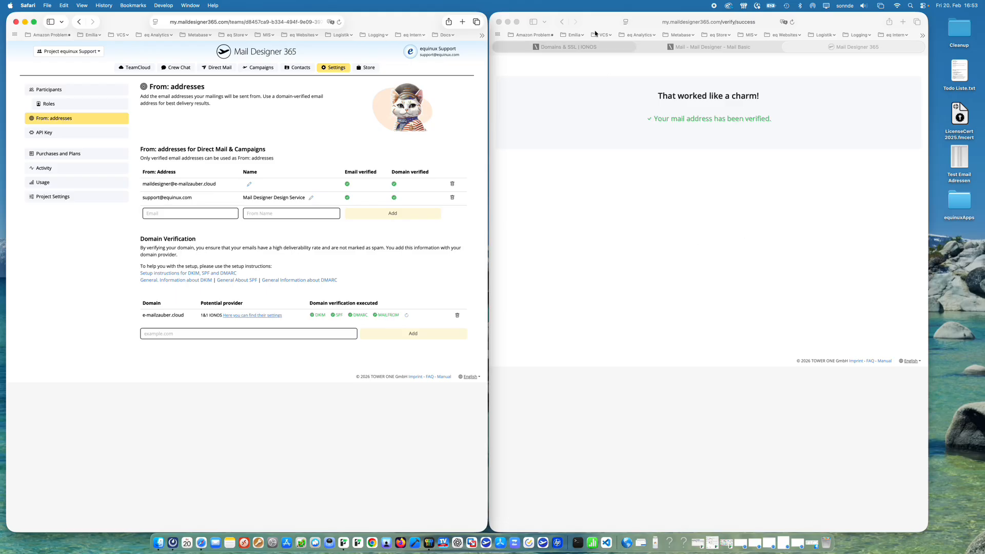
Step: Switch to the IONOS DNS tab and set the root SPF TXT record's TTL to 1 Stunde, then save
{"action": "left_click", "coordinate": [568, 55]}
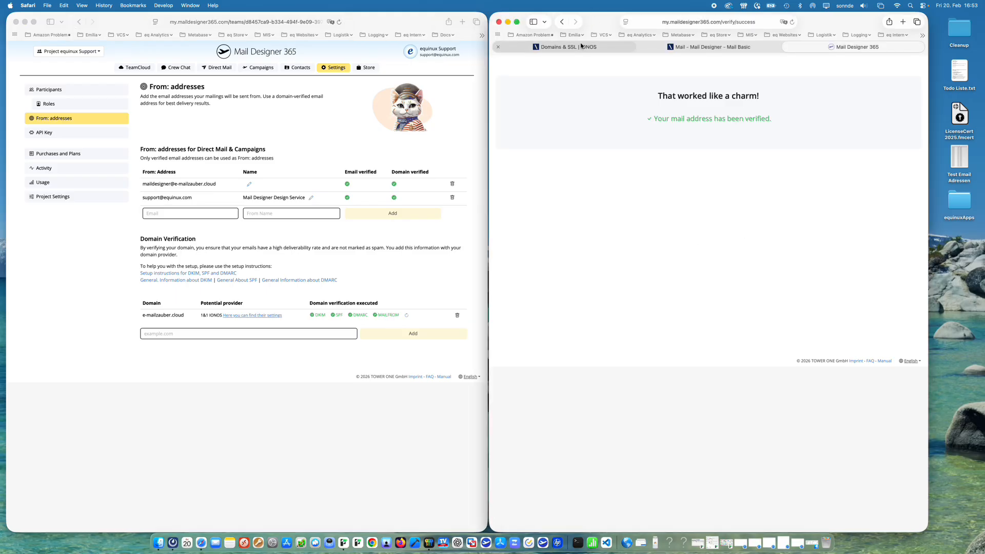
{"action": "left_click", "coordinate": [567, 47]}
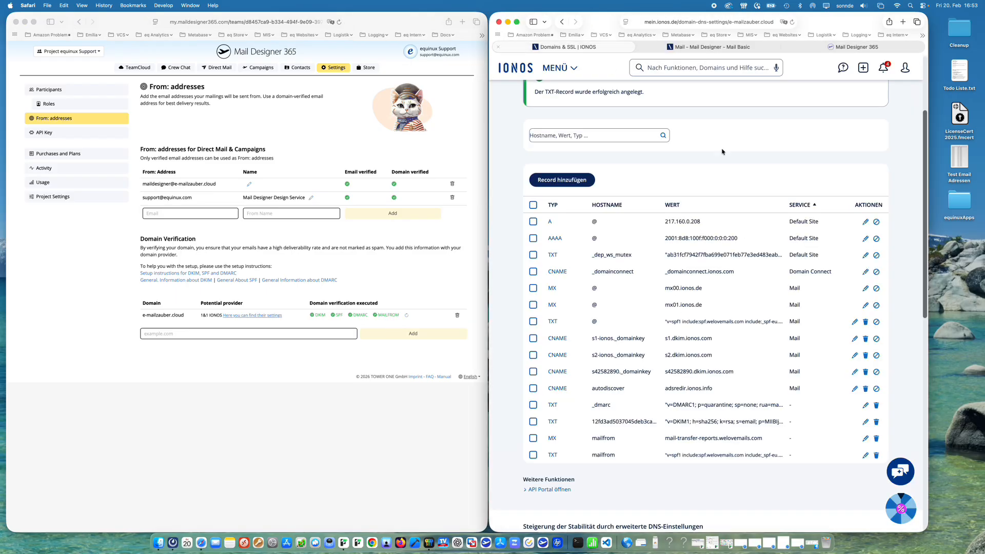
{"action": "left_click", "coordinate": [854, 322]}
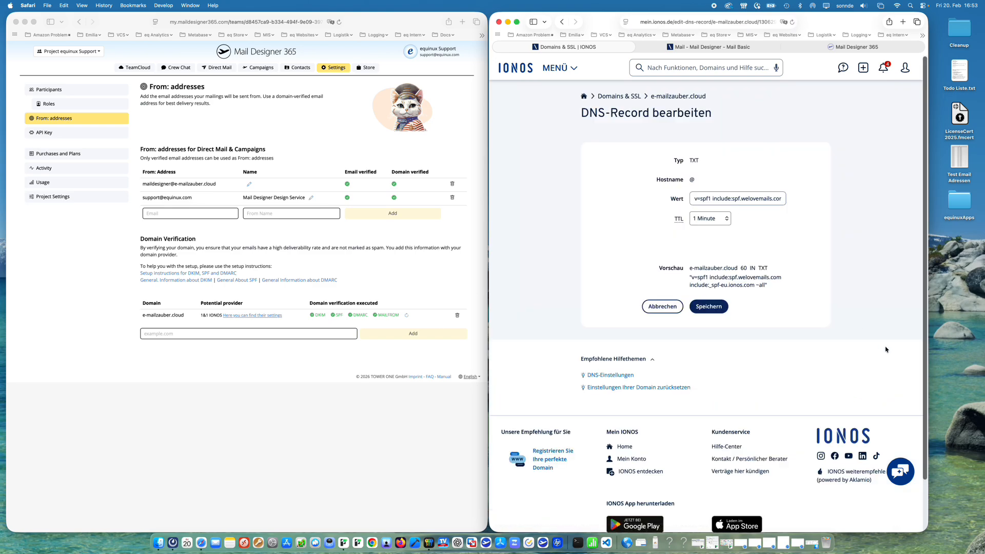
{"action": "left_click", "coordinate": [705, 219]}
{"action": "left_click", "coordinate": [709, 244]}
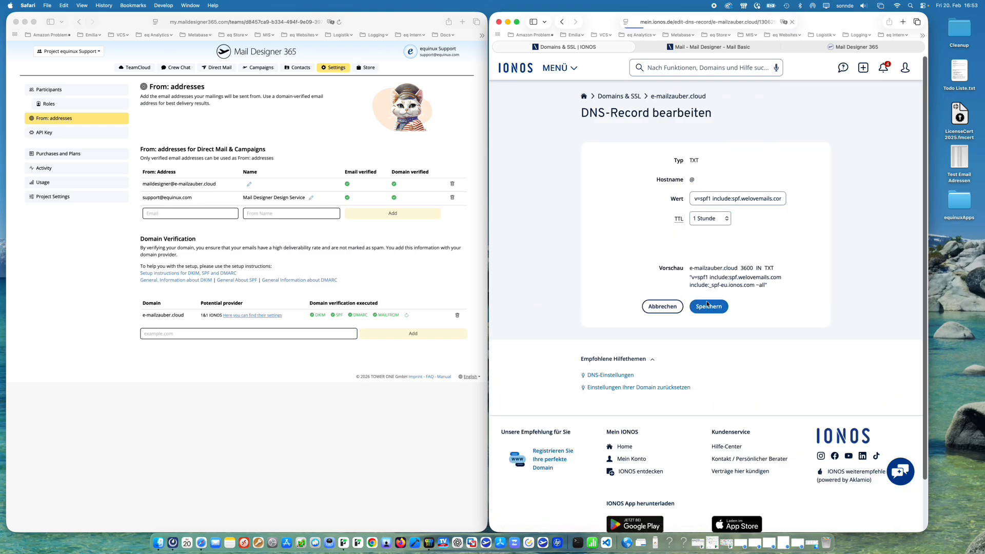
{"action": "left_click", "coordinate": [710, 308]}
Step: Edit the _dmarc TXT record, set its TTL to 1 Stunde, and save
{"action": "scroll", "coordinate": [821, 231], "scroll_direction": "down", "scroll_amount": 5}
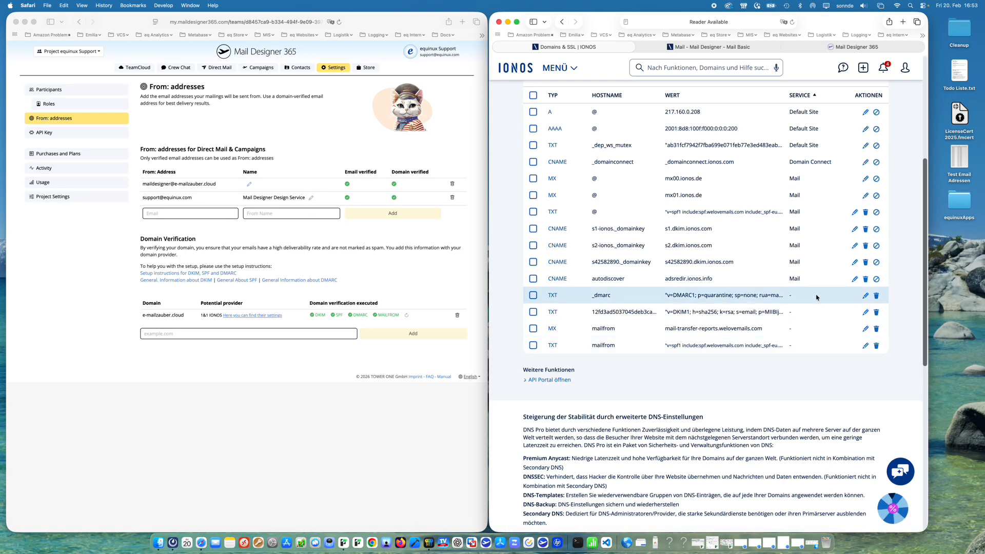
{"action": "left_click", "coordinate": [865, 297]}
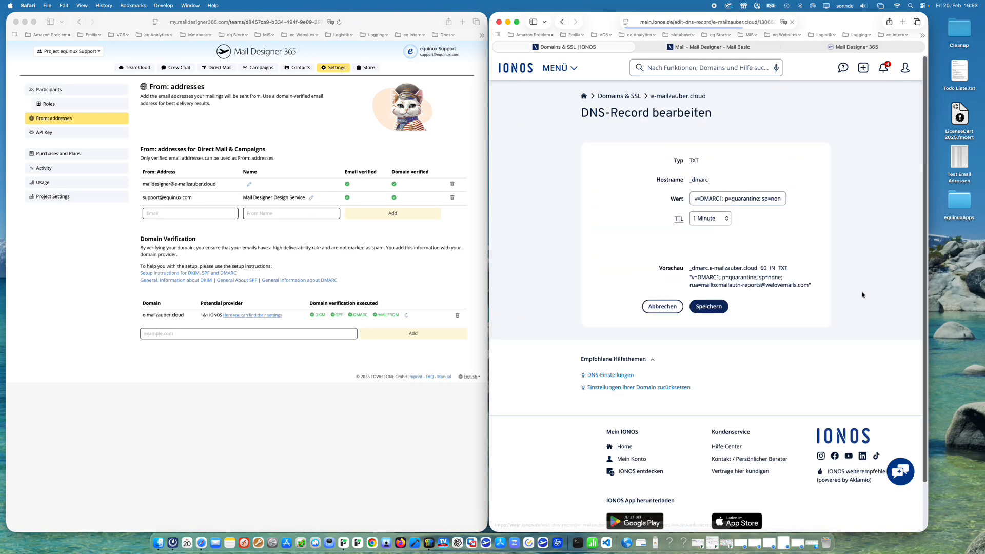
{"action": "left_click", "coordinate": [704, 220]}
{"action": "left_click", "coordinate": [705, 243]}
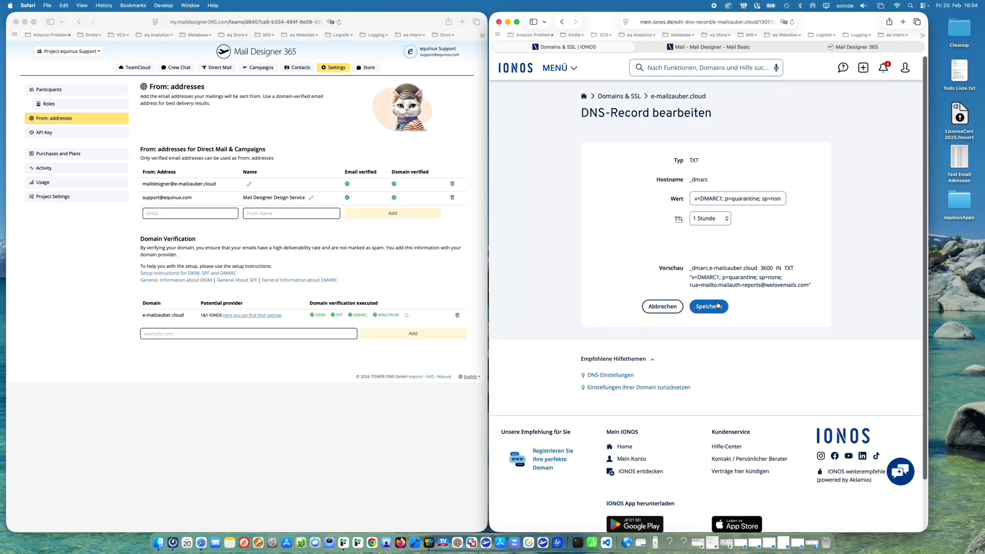
{"action": "left_click", "coordinate": [725, 307]}
Step: Edit the DKIM TXT record, set its TTL to 1 Stunde, and save
{"action": "scroll", "coordinate": [875, 400], "scroll_direction": "down", "scroll_amount": 3}
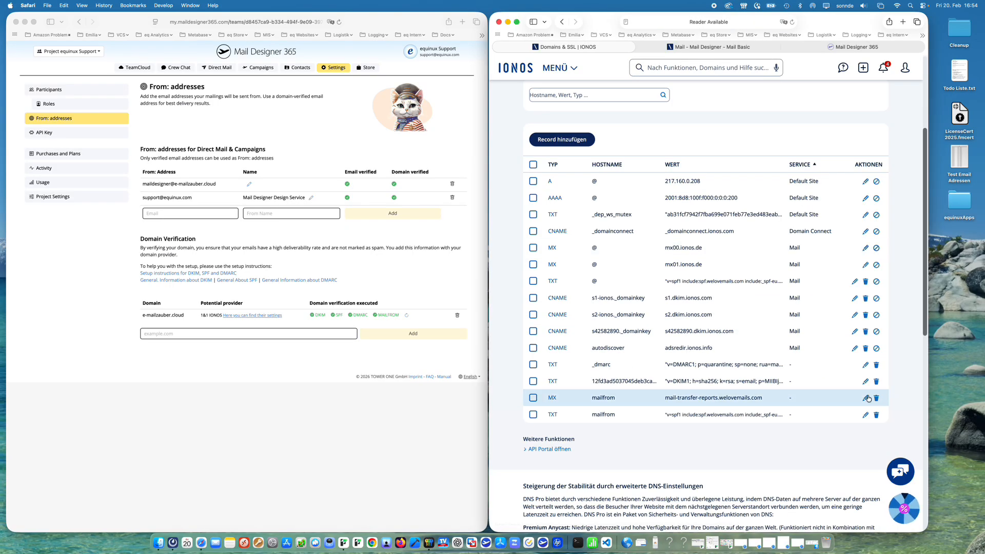
{"action": "left_click", "coordinate": [865, 381]}
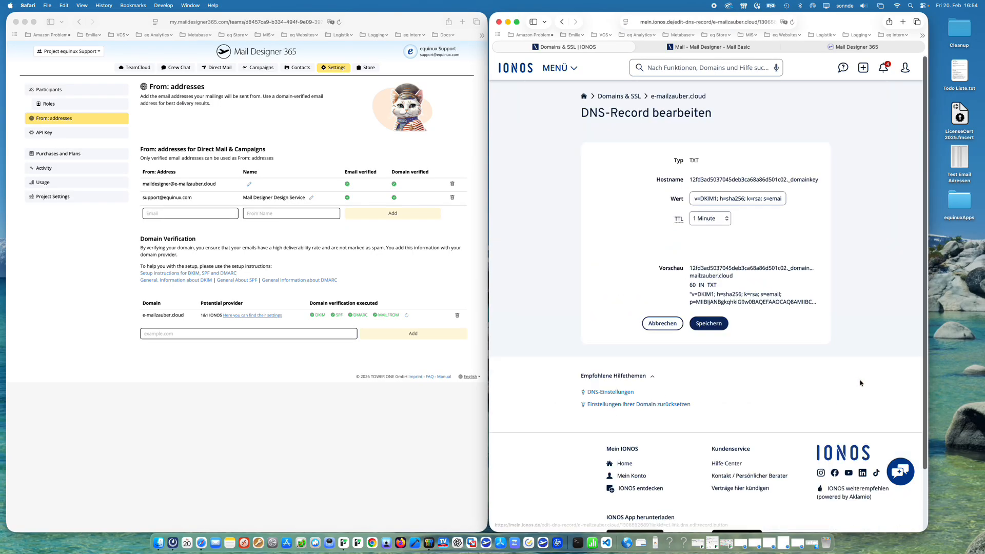
{"action": "left_click", "coordinate": [710, 218]}
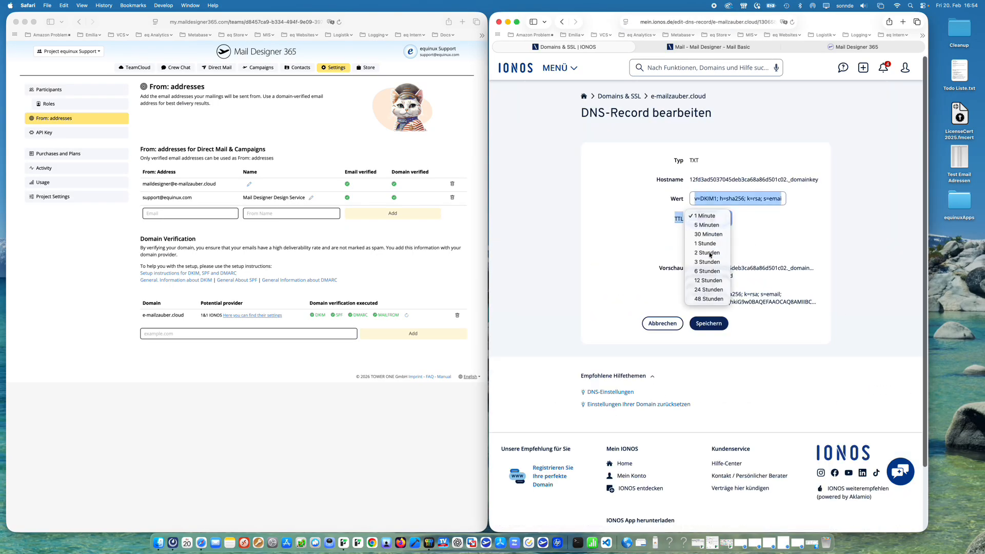
{"action": "left_click", "coordinate": [706, 244]}
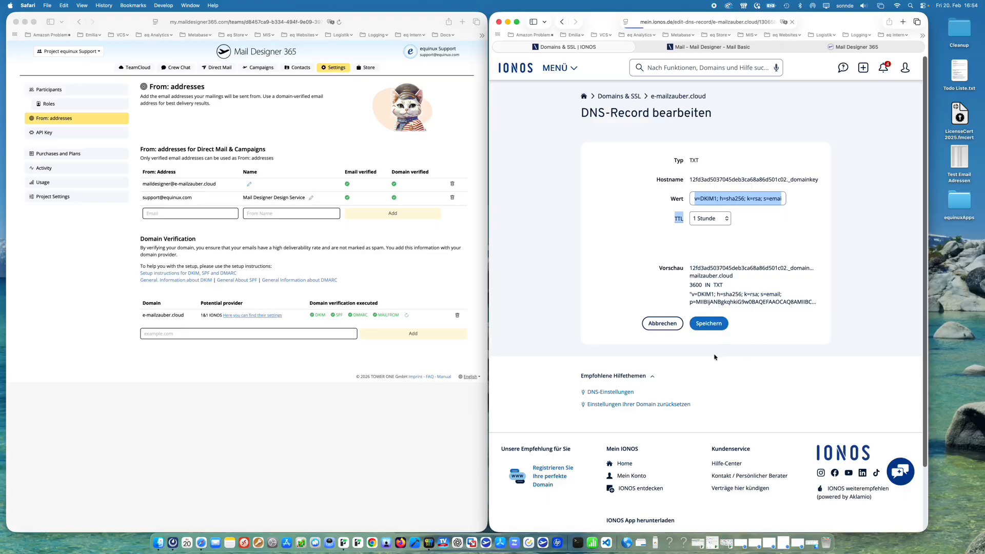
{"action": "left_click", "coordinate": [709, 324]}
Step: Edit the mailfrom TXT record, set its TTL to 1 Stunde, and save
{"action": "scroll", "coordinate": [864, 410], "scroll_direction": "down", "scroll_amount": 5}
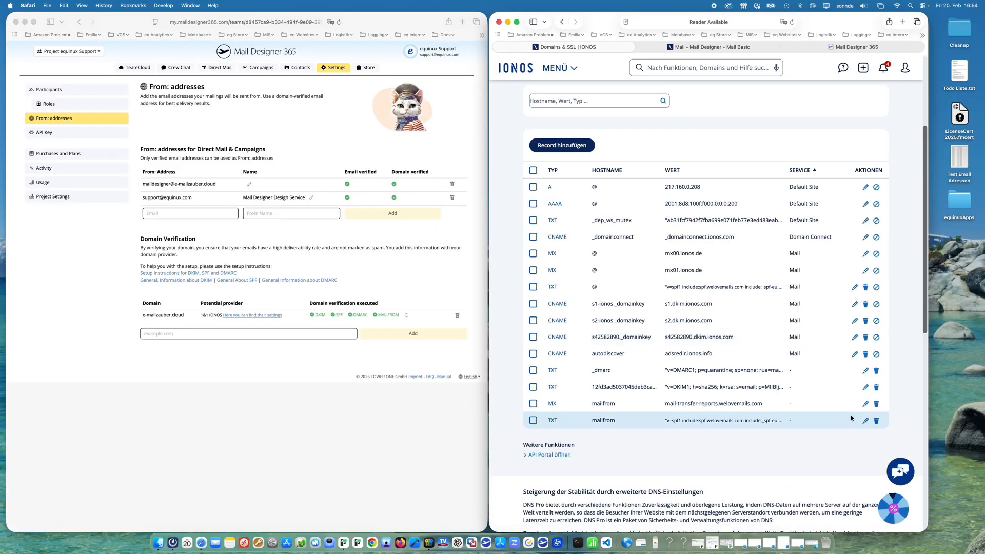
{"action": "left_click", "coordinate": [864, 422]}
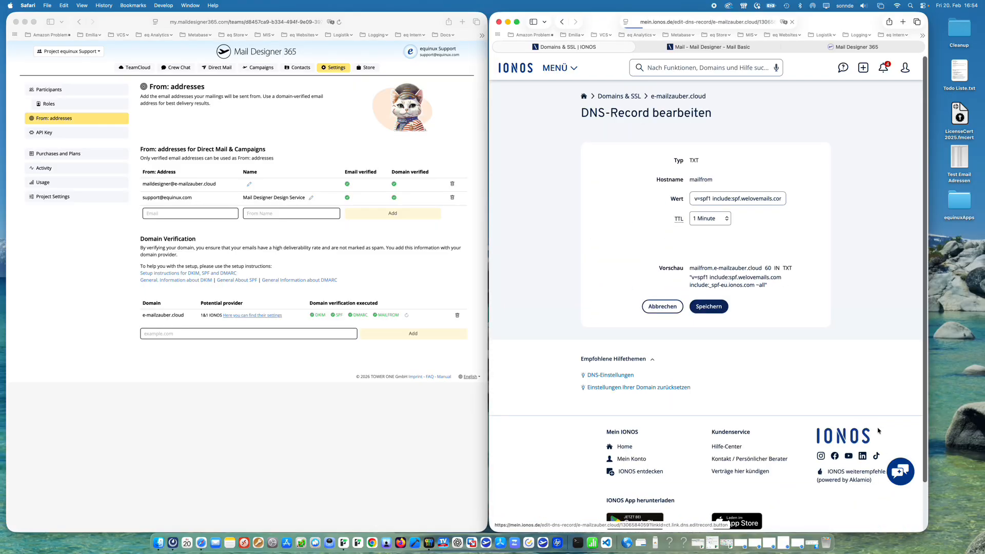
{"action": "left_click", "coordinate": [717, 218]}
{"action": "left_click", "coordinate": [716, 243]}
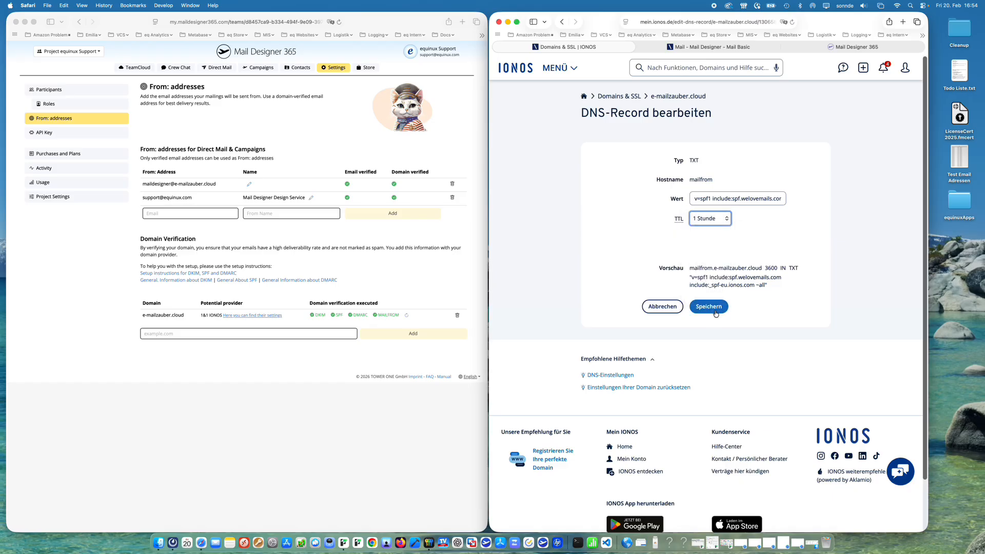
{"action": "left_click", "coordinate": [716, 311]}
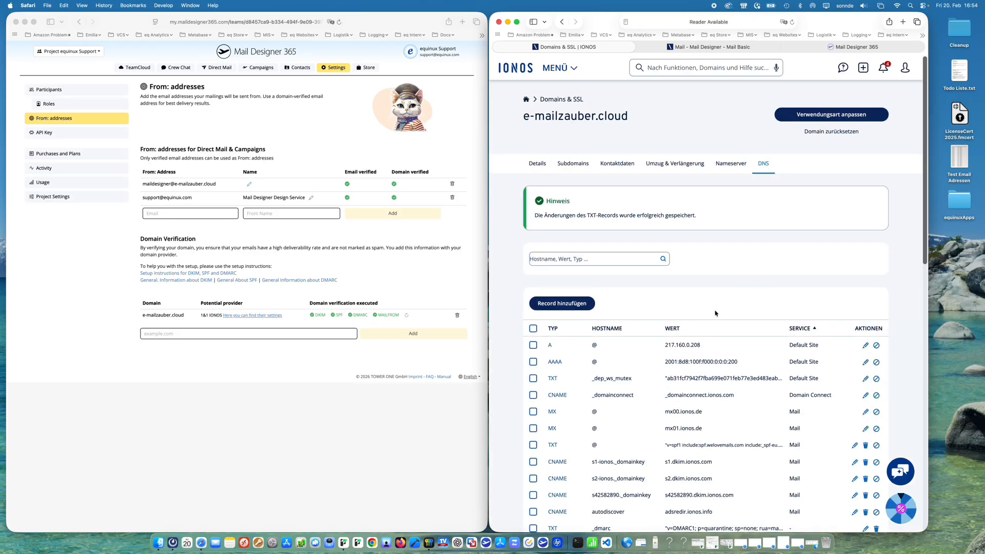
{"action": "scroll", "coordinate": [716, 313], "scroll_direction": "down", "scroll_amount": 5}
{"action": "scroll", "coordinate": [716, 313], "scroll_direction": "up", "scroll_amount": 1}
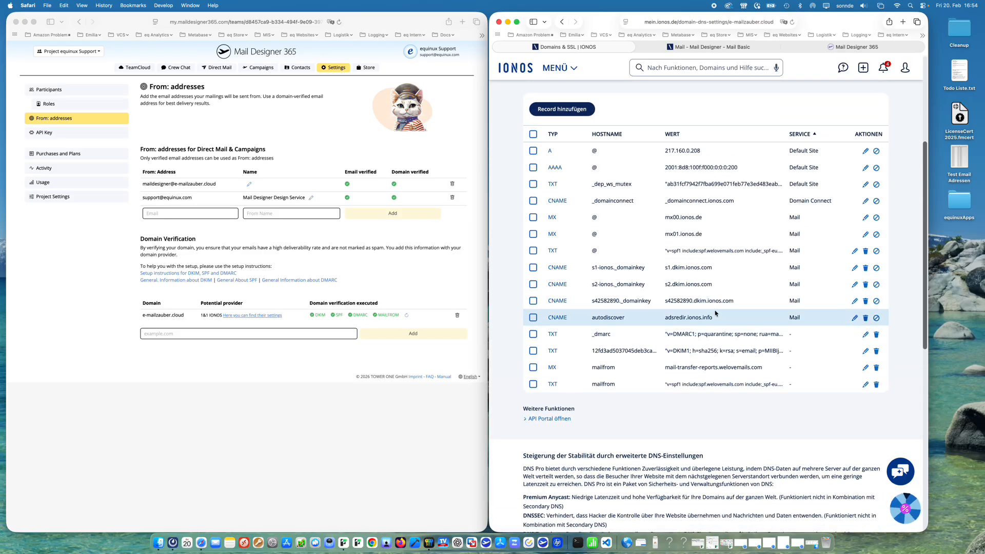